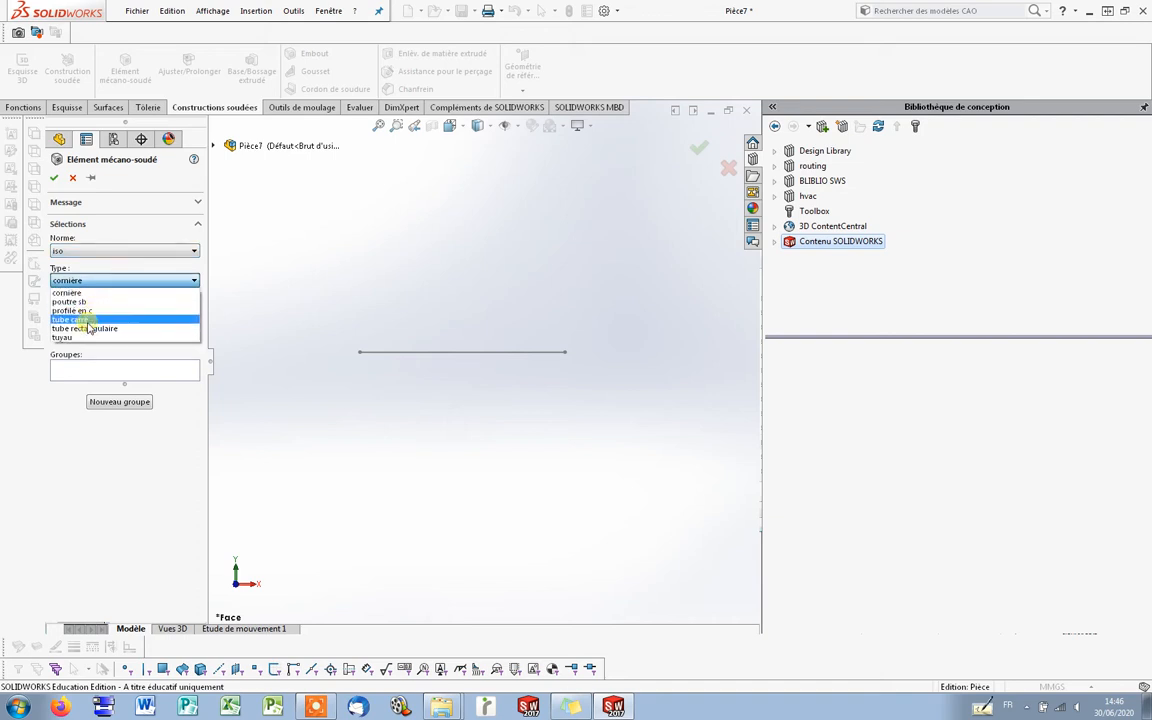
Set the structural member type to the iso square tube (tube carré) and examine its available sizes.
{"action": "left_click", "coordinate": [88, 319]}
{"action": "left_click", "coordinate": [100, 313]}
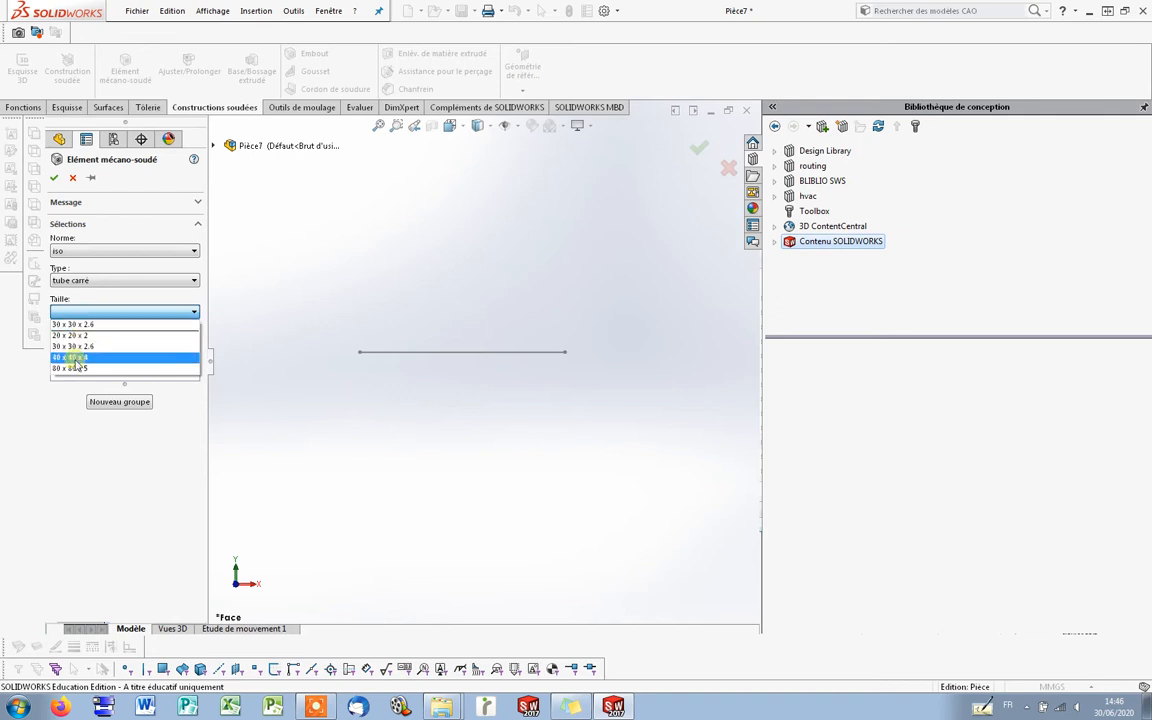
{"action": "left_click", "coordinate": [96, 313]}
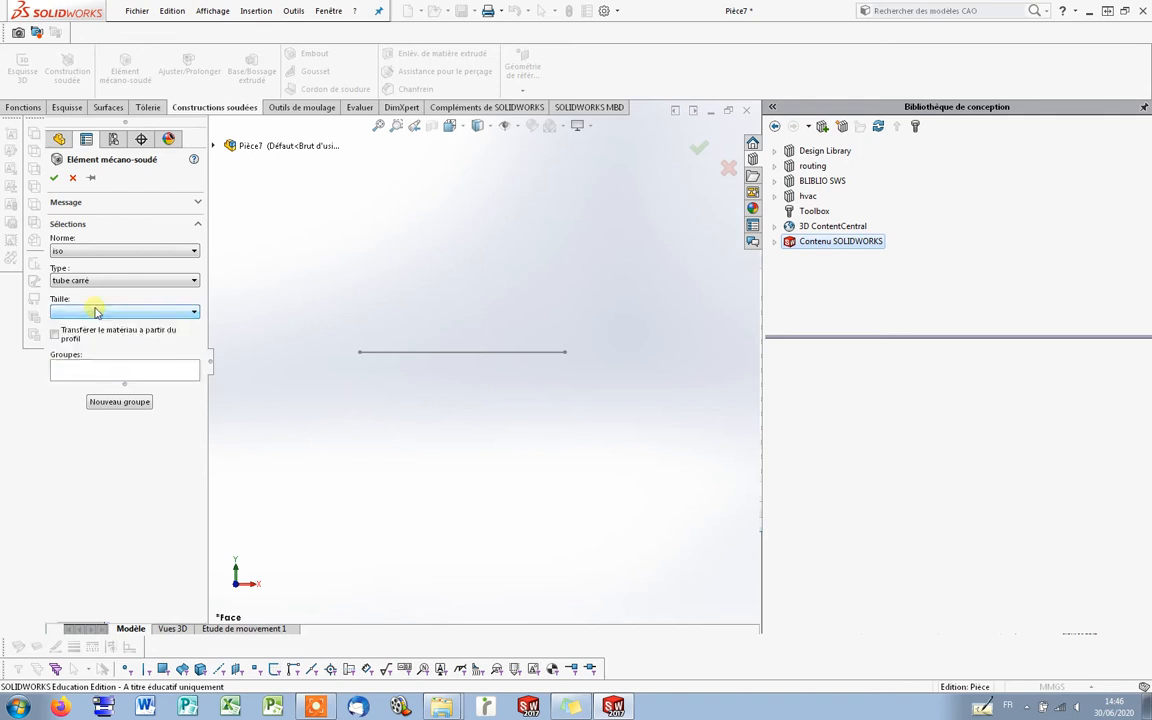
Examine the available sizes for the ISO1 standard's L Angle (equal) type, and close the structural member command without creating anything.
{"action": "left_click", "coordinate": [182, 252]}
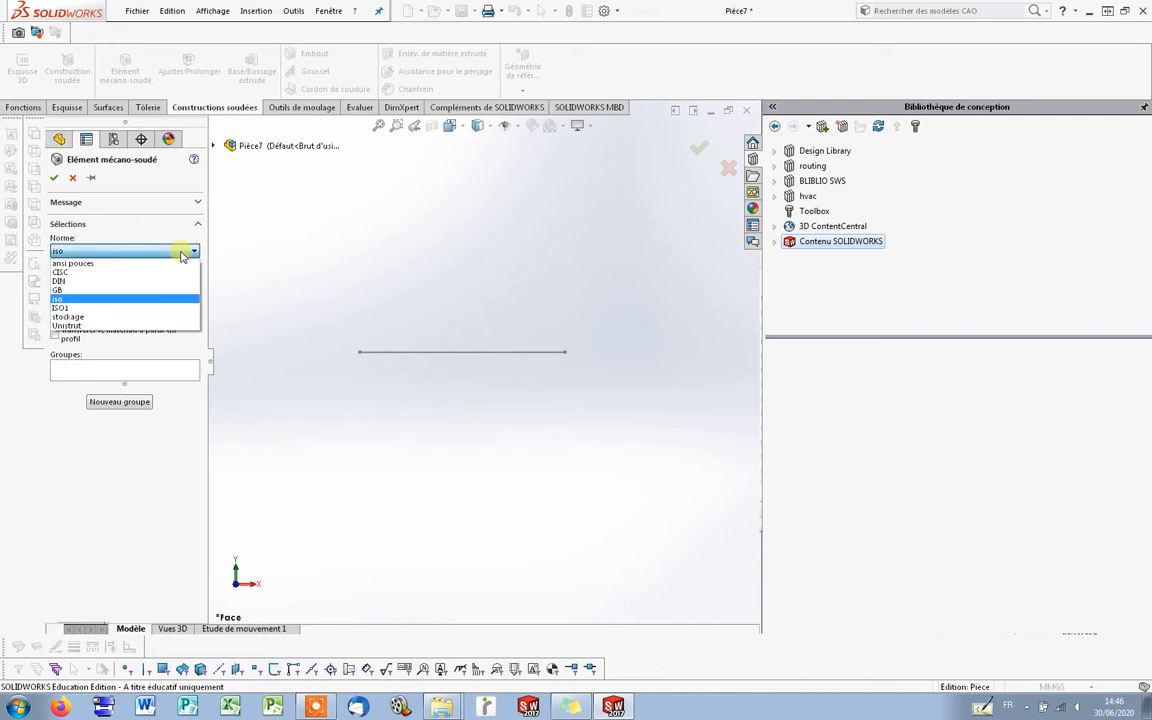
{"action": "left_click", "coordinate": [116, 301]}
{"action": "left_click", "coordinate": [141, 282]}
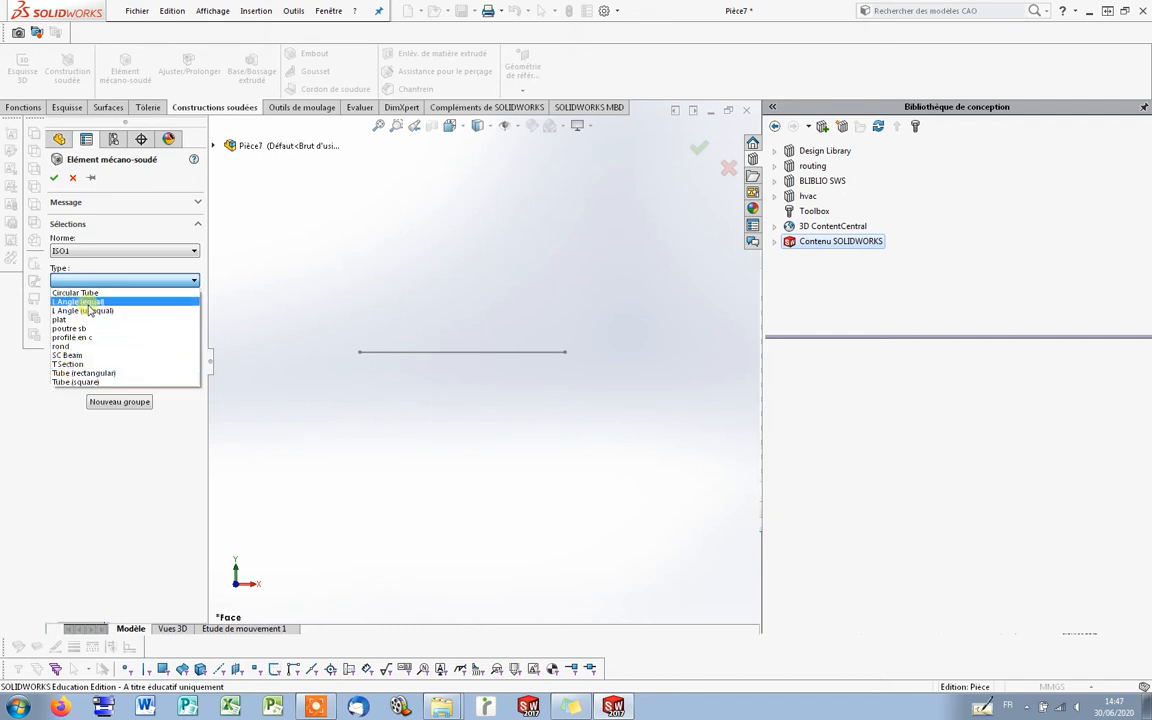
{"action": "left_click", "coordinate": [85, 301]}
{"action": "left_click", "coordinate": [95, 313]}
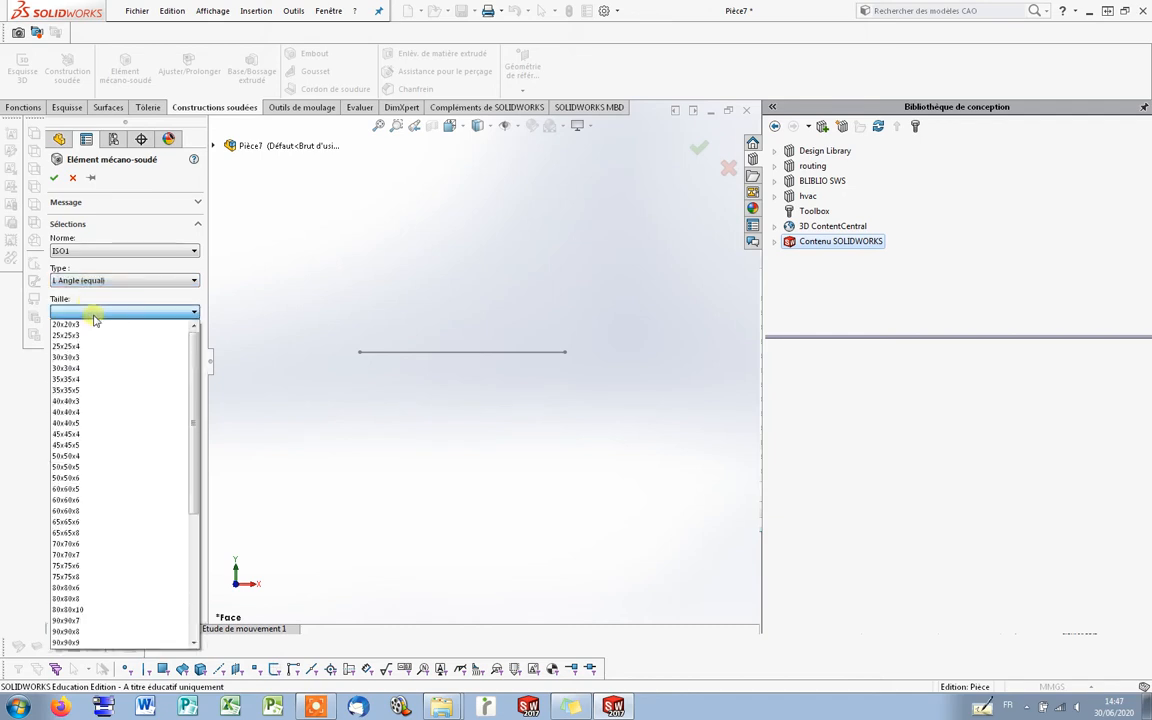
{"action": "left_click_drag", "start_coordinate": [194, 360], "coordinate": [157, 307]}
{"action": "left_click", "coordinate": [156, 309]}
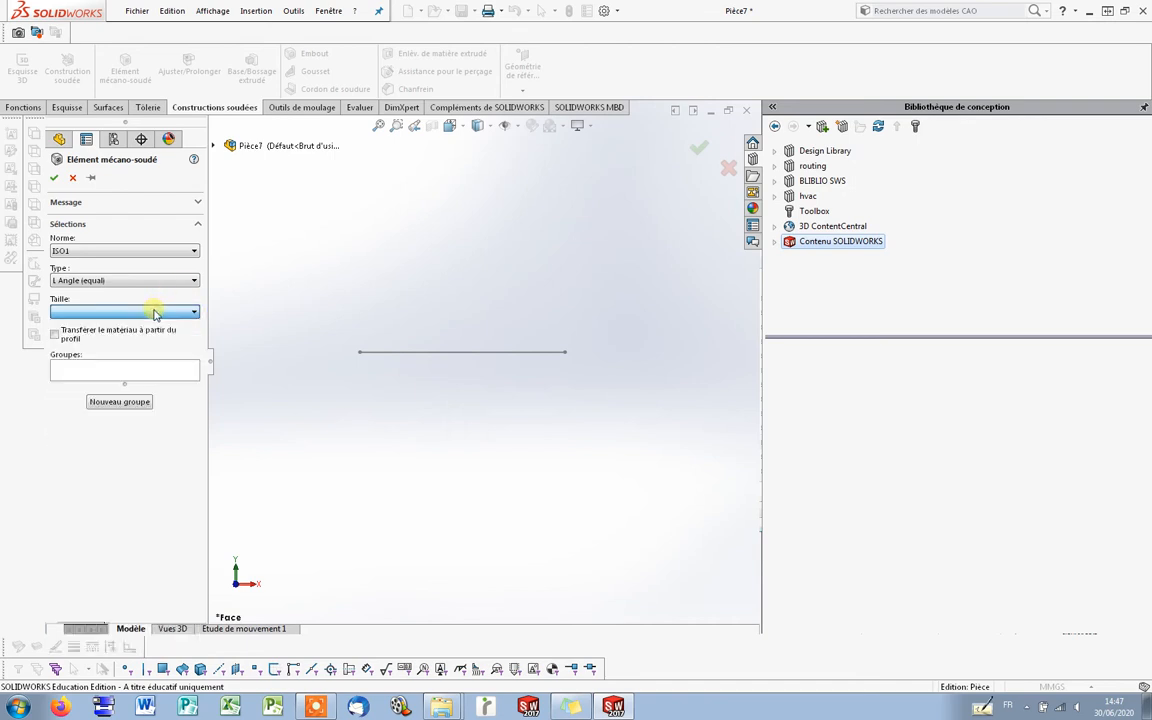
{"action": "left_click", "coordinate": [120, 312]}
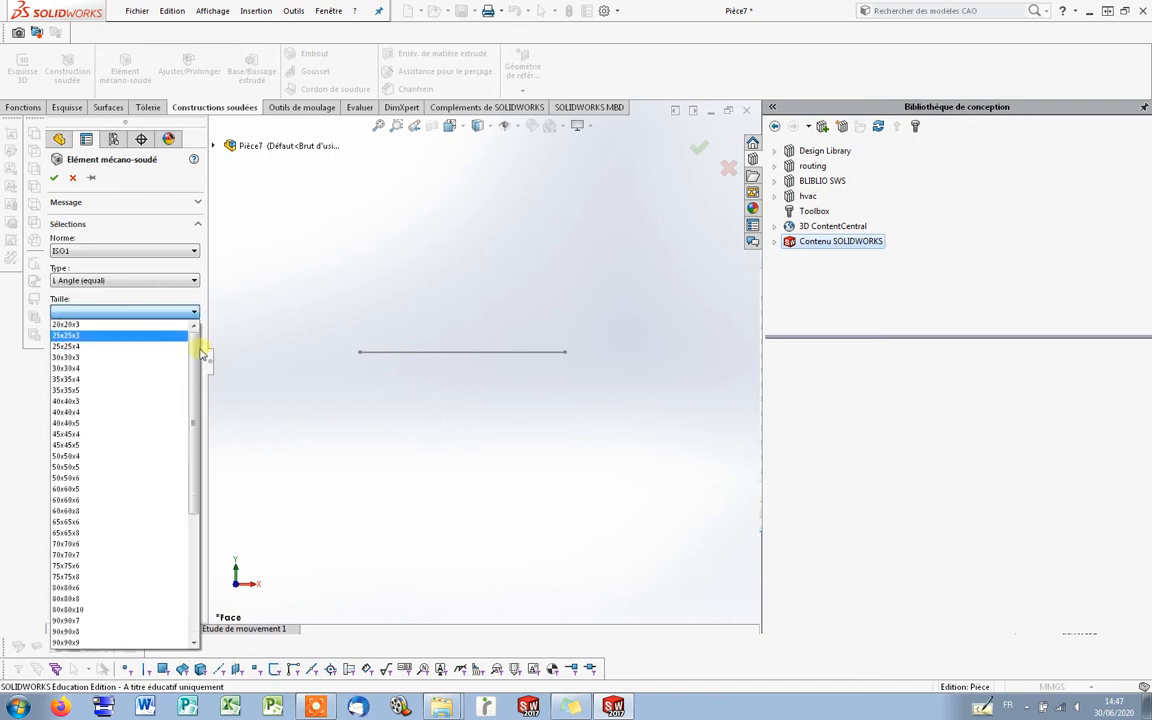
{"action": "left_click", "coordinate": [154, 298]}
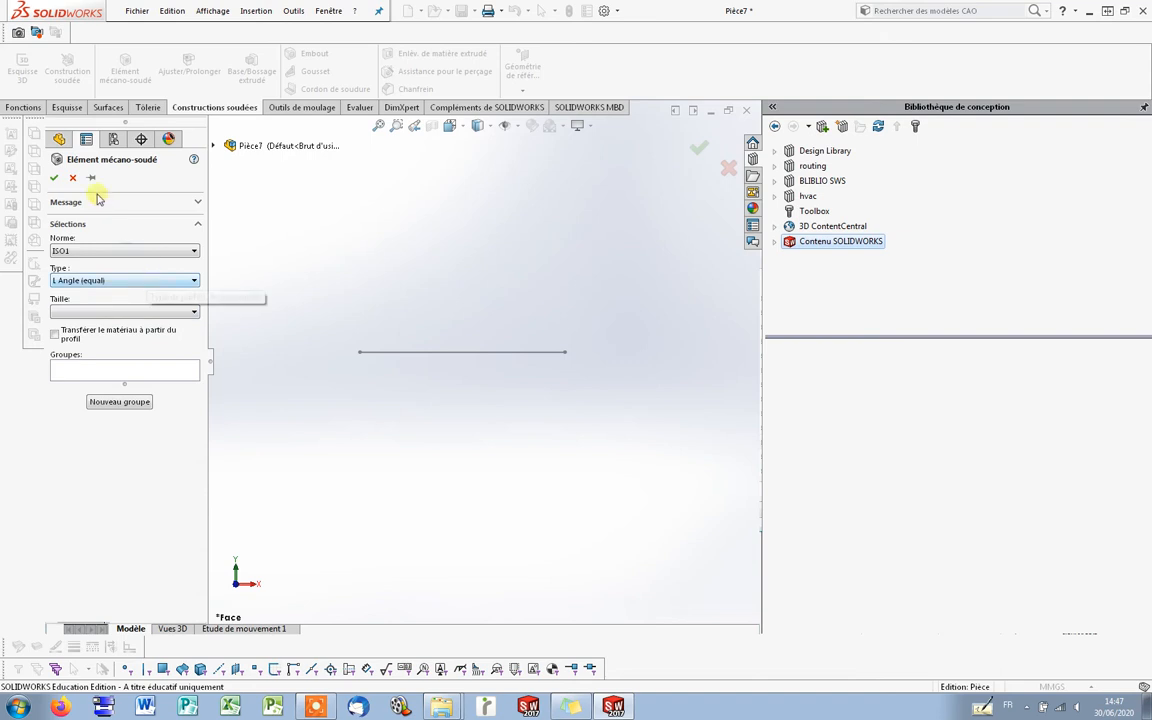
{"action": "left_click", "coordinate": [72, 177]}
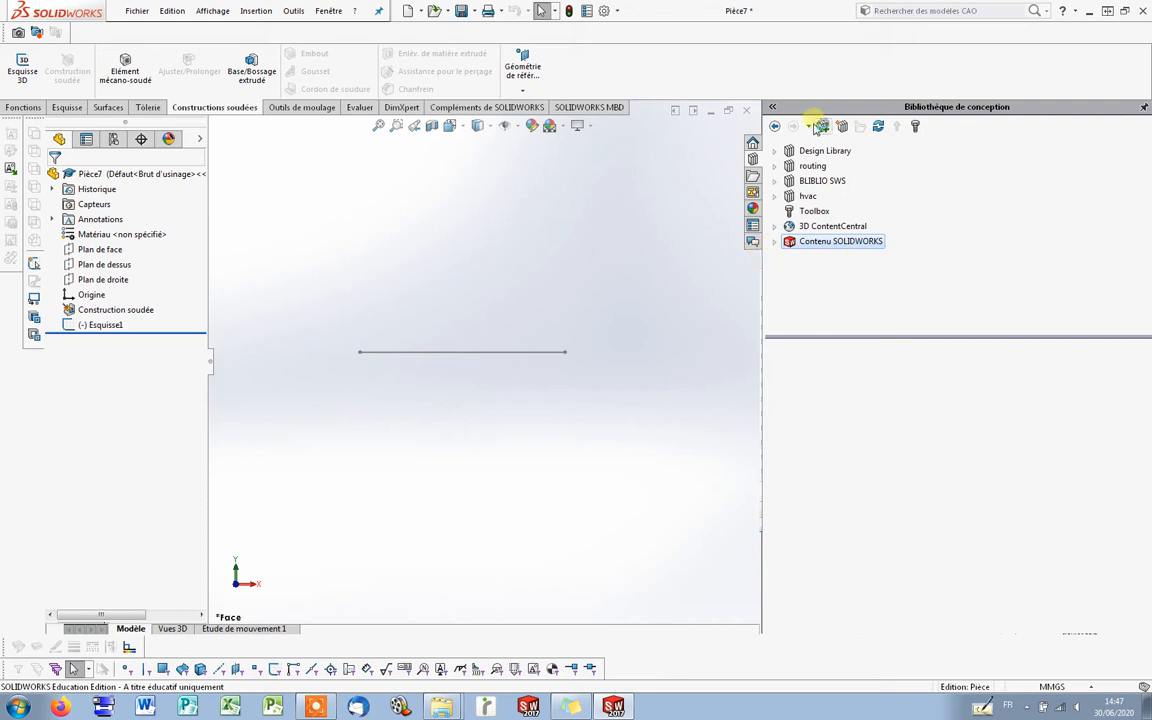
Narrow the design library pane and show the Weldments folder of Contenu SOLIDWORKS.
{"action": "left_click_drag", "start_coordinate": [768, 298], "coordinate": [868, 298]}
{"action": "left_click", "coordinate": [858, 143]}
{"action": "left_click", "coordinate": [858, 160]}
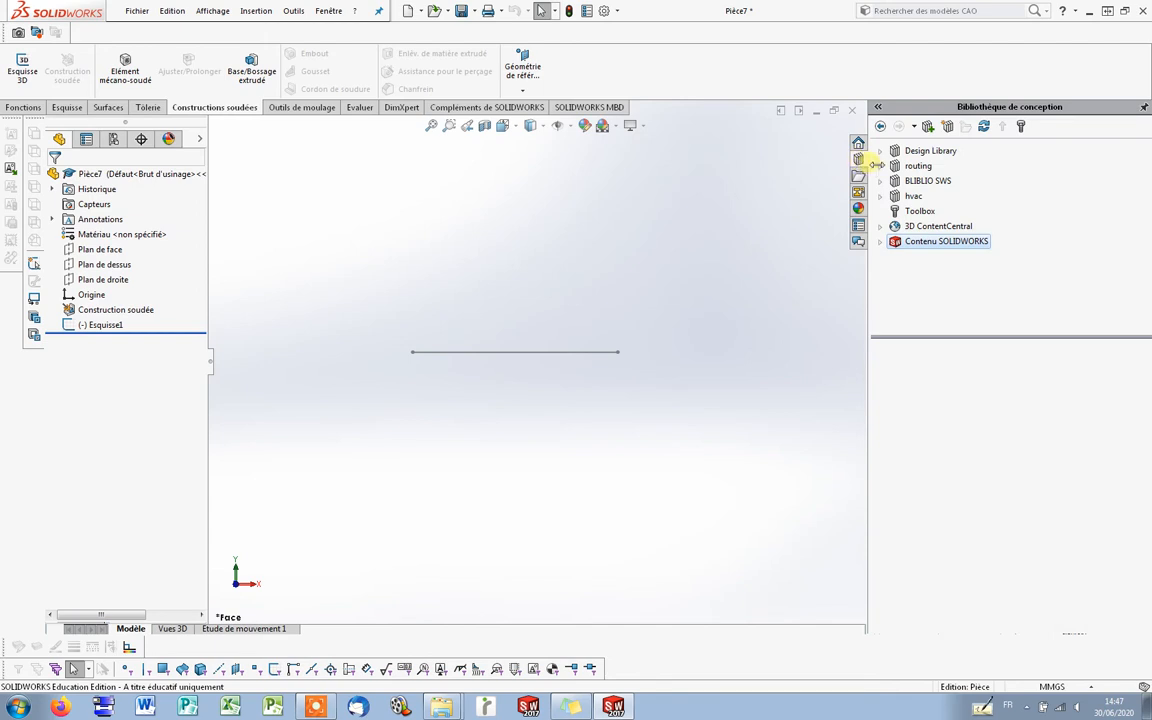
{"action": "left_click", "coordinate": [948, 243]}
{"action": "left_click", "coordinate": [948, 243]}
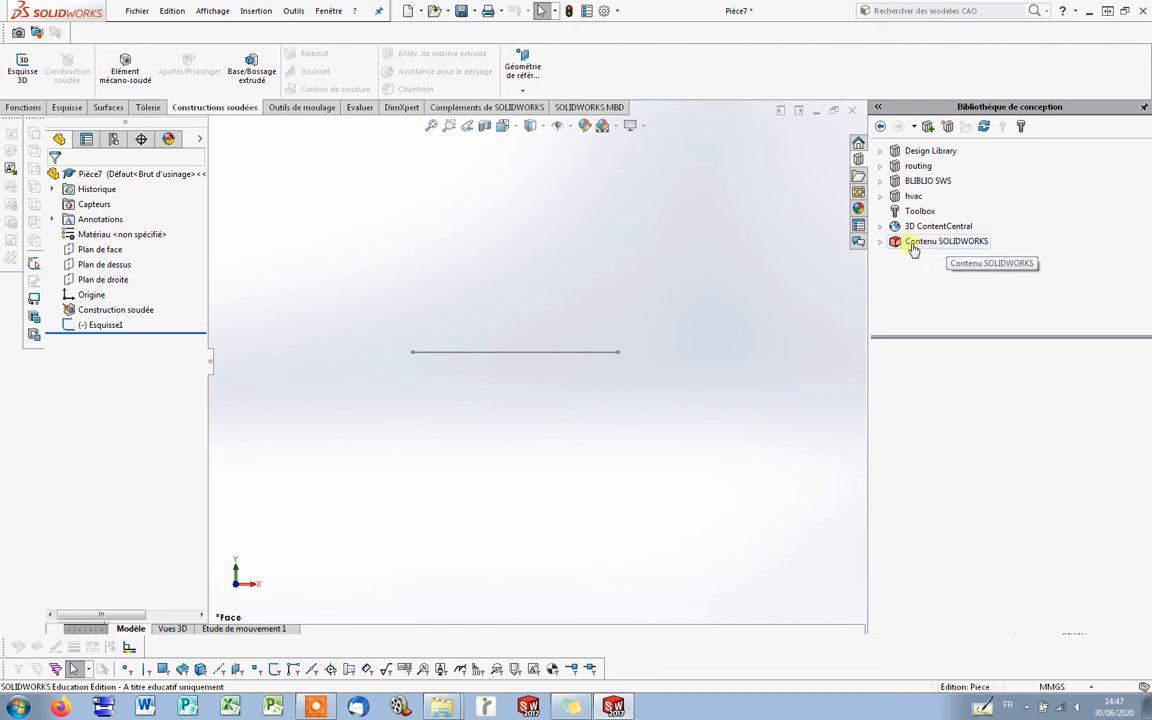
{"action": "left_click", "coordinate": [880, 243]}
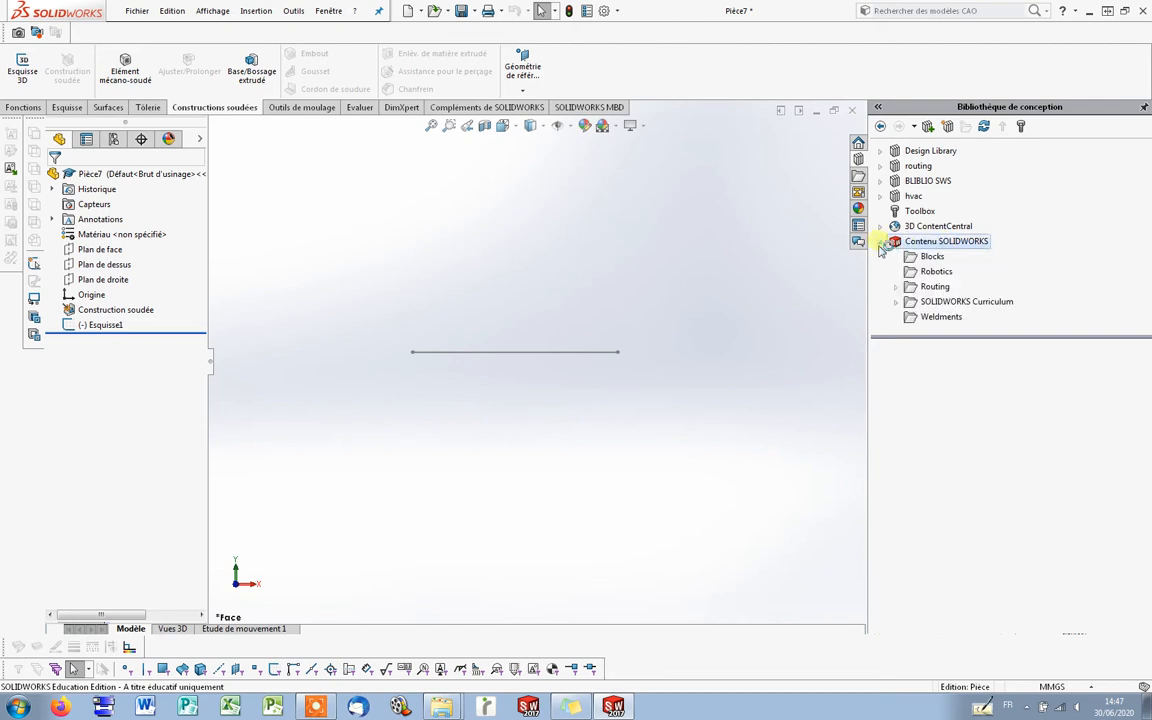
{"action": "left_click", "coordinate": [942, 318]}
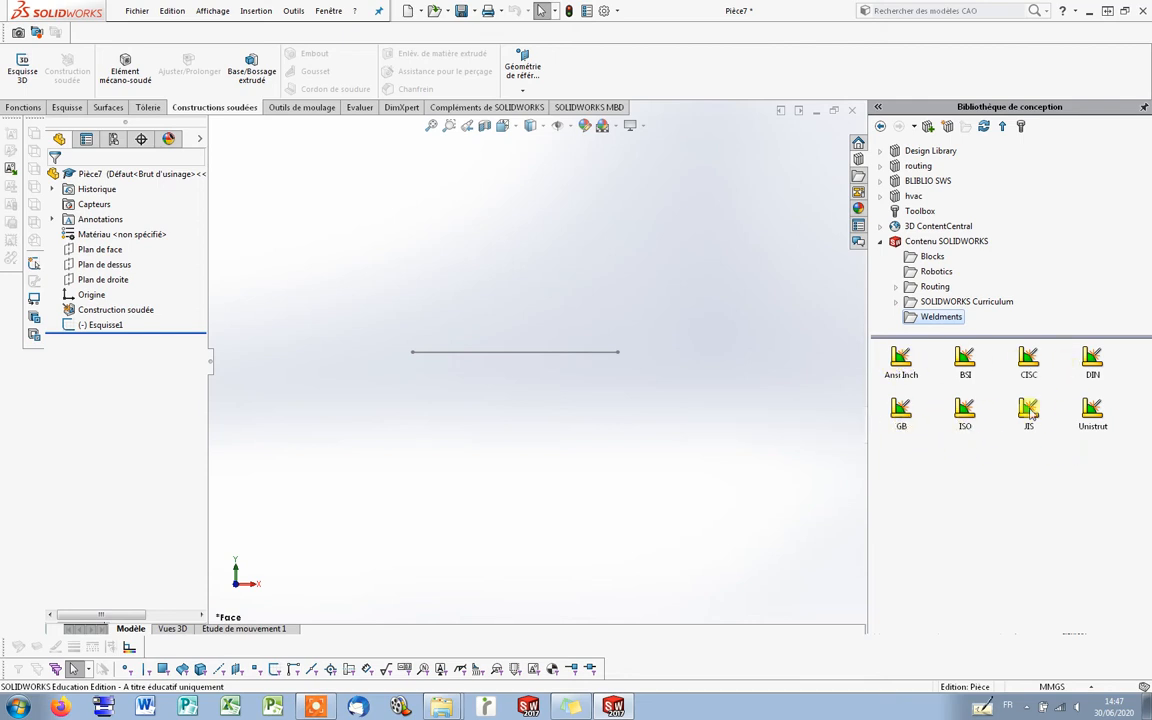
Try to download the ISO weldment profile archive into the BLIBLIO SWS folder inside DAO.
{"action": "left_click", "coordinate": [966, 410], "text": "ctrl"}
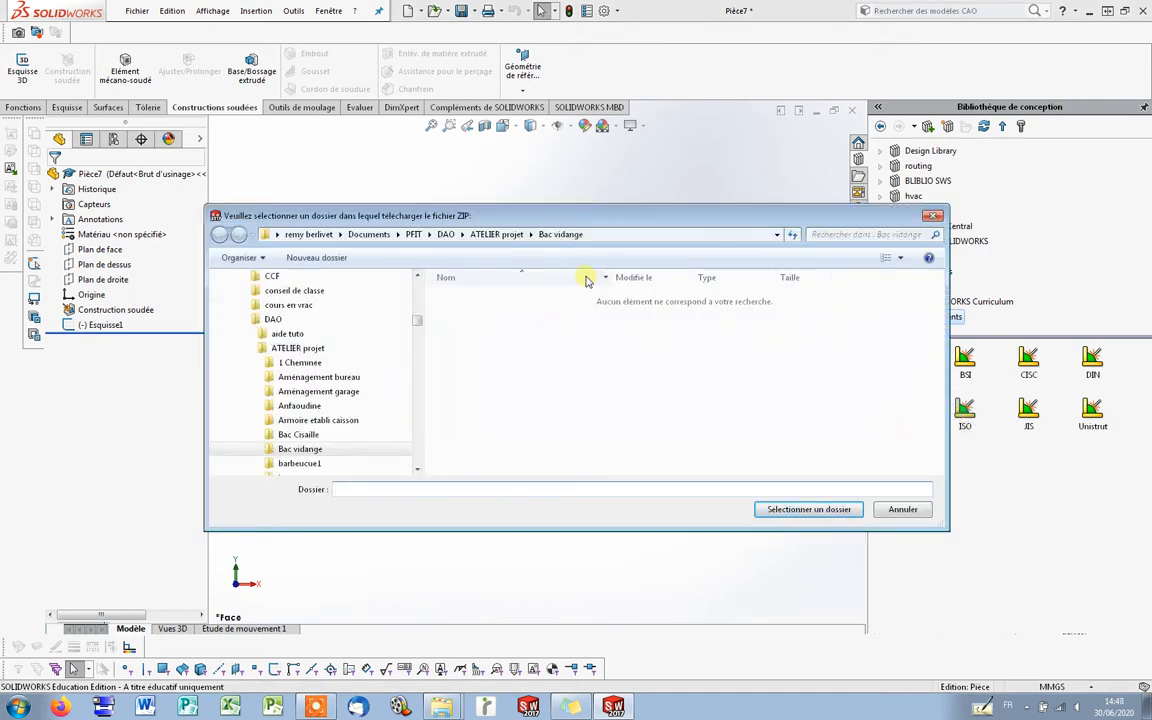
{"action": "left_click", "coordinate": [496, 234]}
{"action": "left_click", "coordinate": [445, 234]}
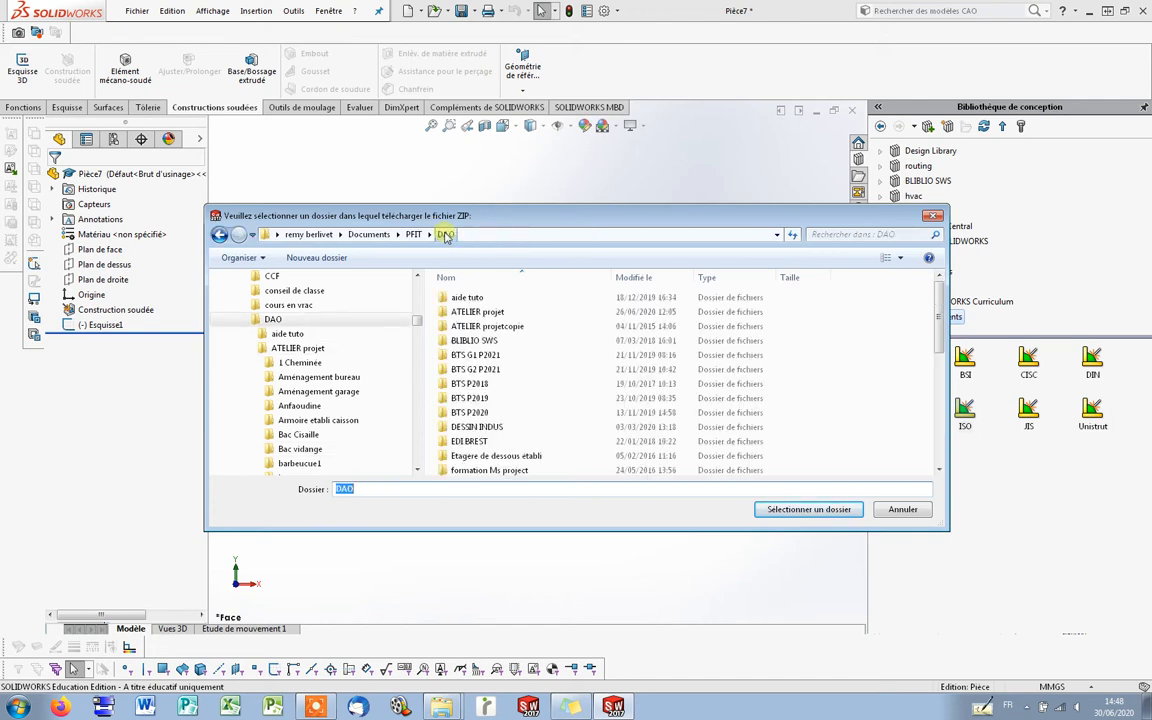
{"action": "left_click", "coordinate": [507, 342]}
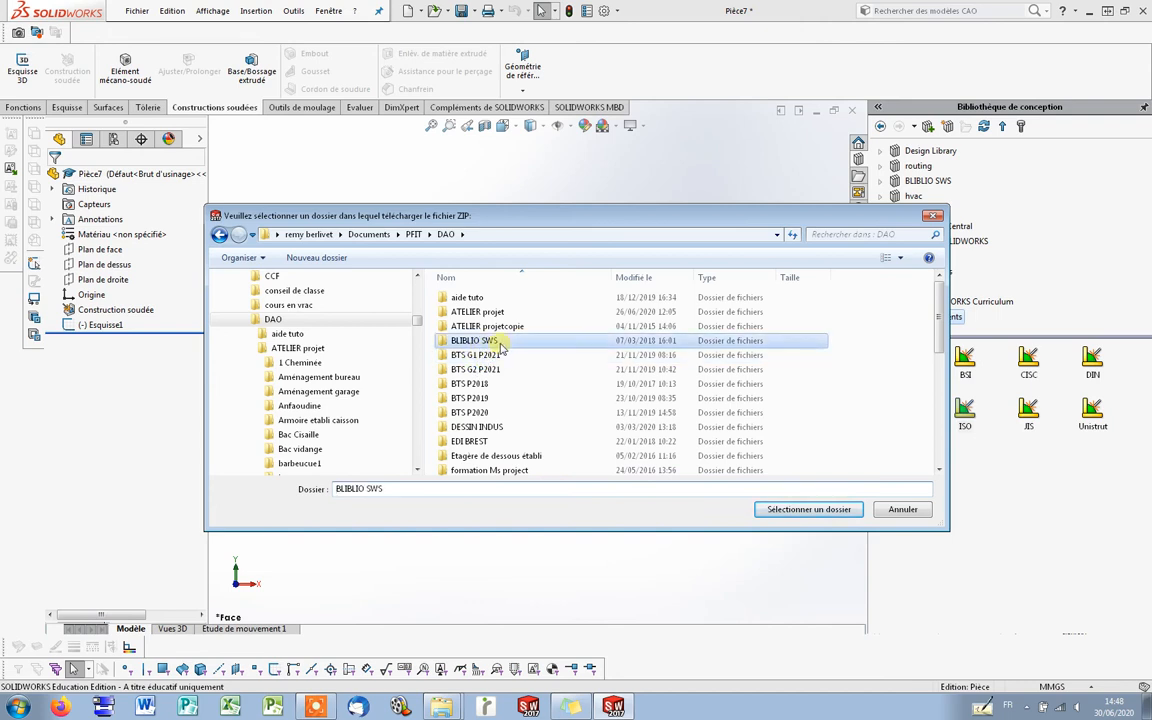
{"action": "left_click", "coordinate": [793, 511]}
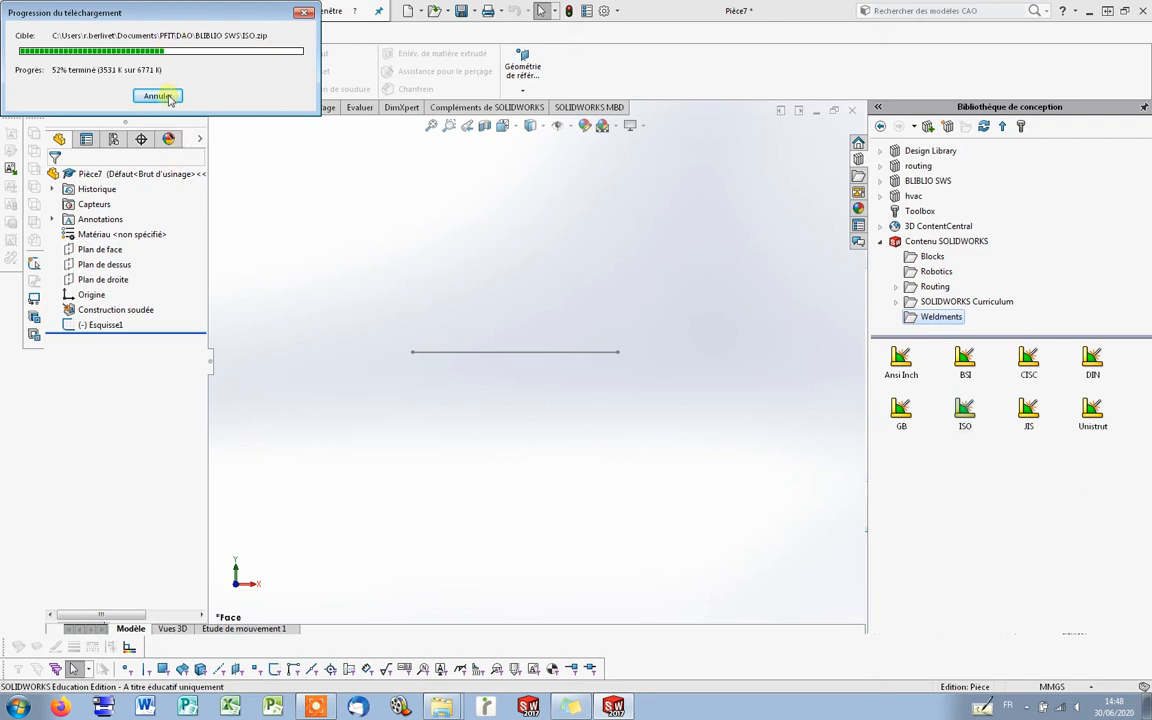
{"action": "left_click", "coordinate": [169, 99]}
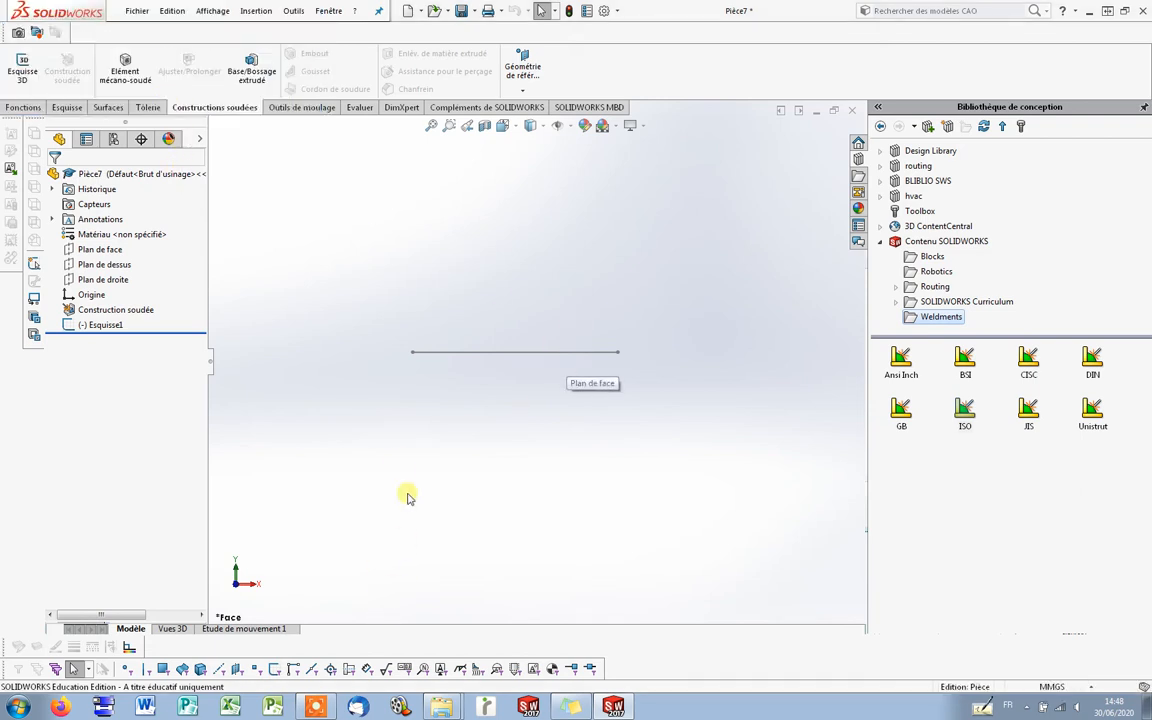
Switch to Windows Explorer, enlarge the window and open the BLIBLIO SWS folder inside DAO.
{"action": "mouse_move", "coordinate": [441, 707]}
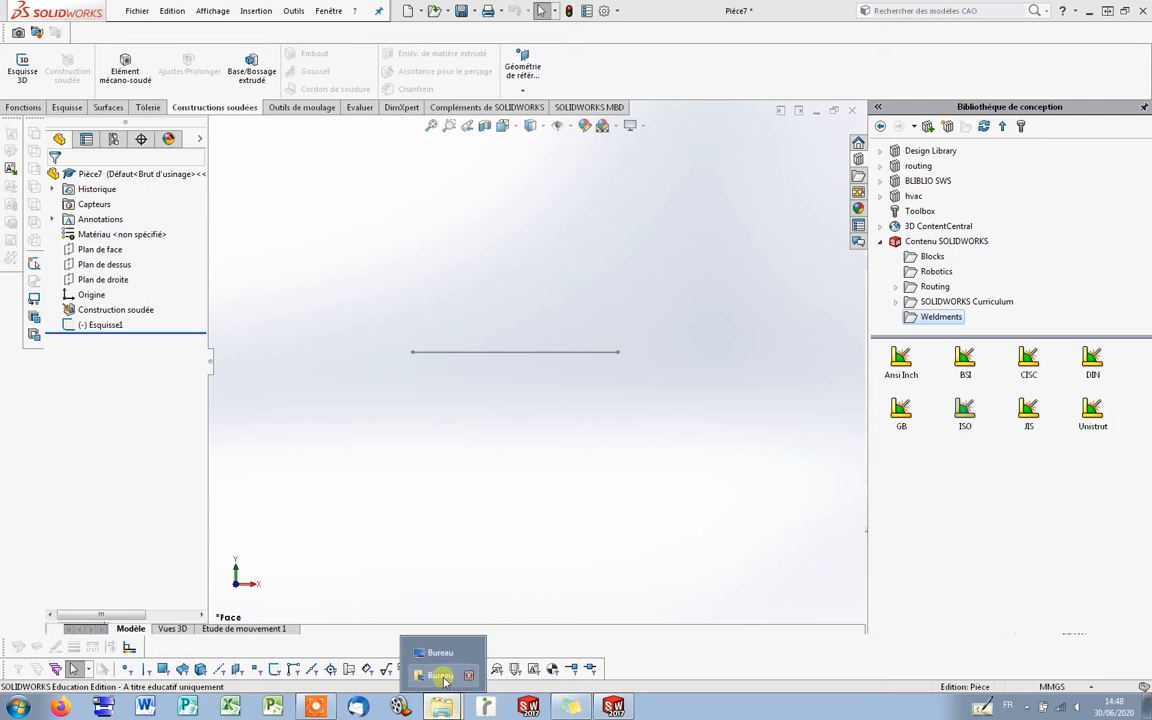
{"action": "left_click", "coordinate": [440, 675]}
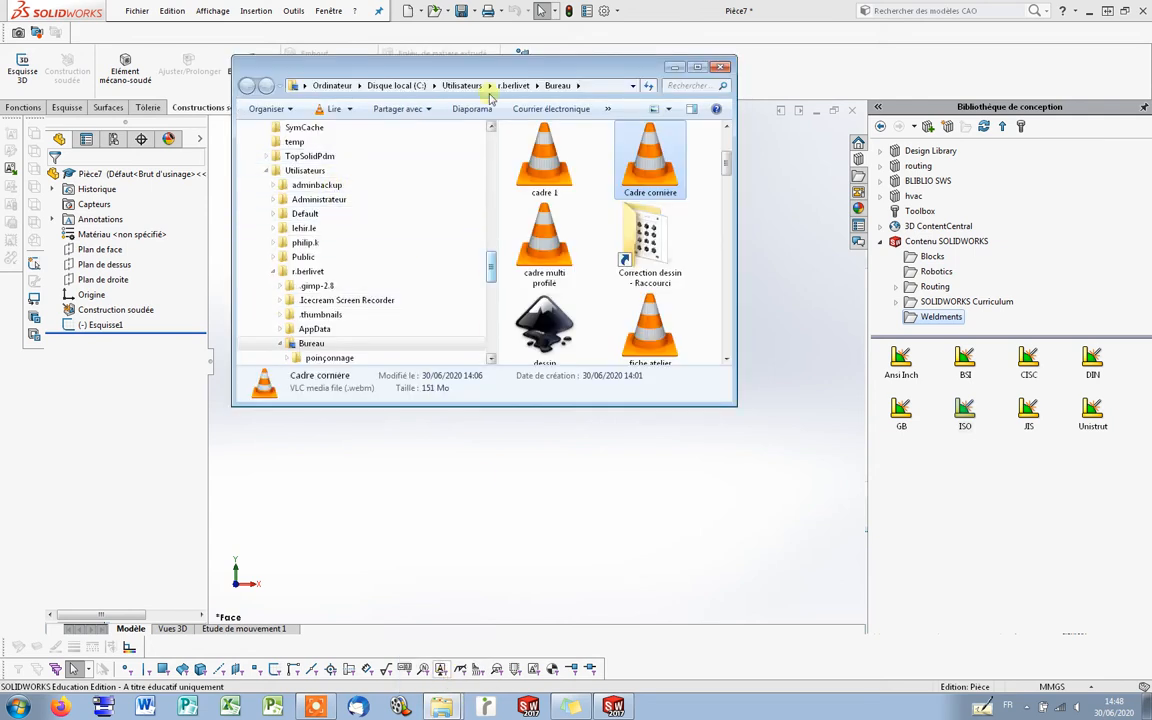
{"action": "left_click", "coordinate": [490, 240]}
{"action": "scroll", "coordinate": [290, 280], "scroll_direction": "up", "scroll_amount": 8}
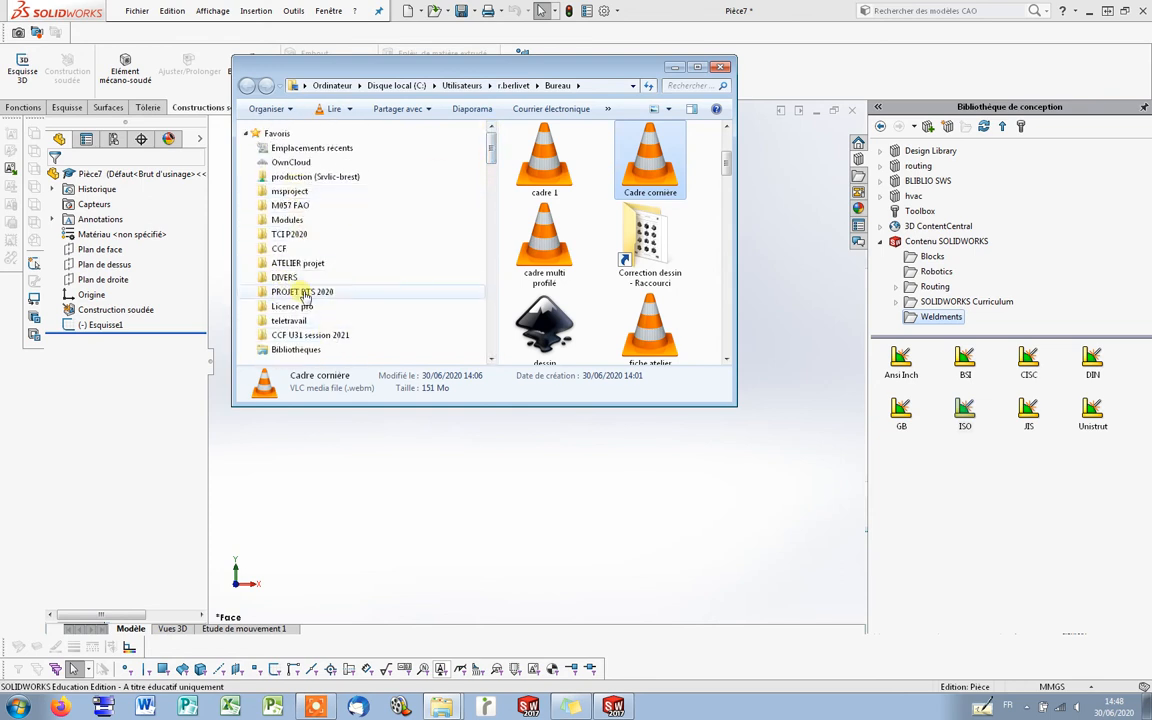
{"action": "left_click", "coordinate": [300, 263]}
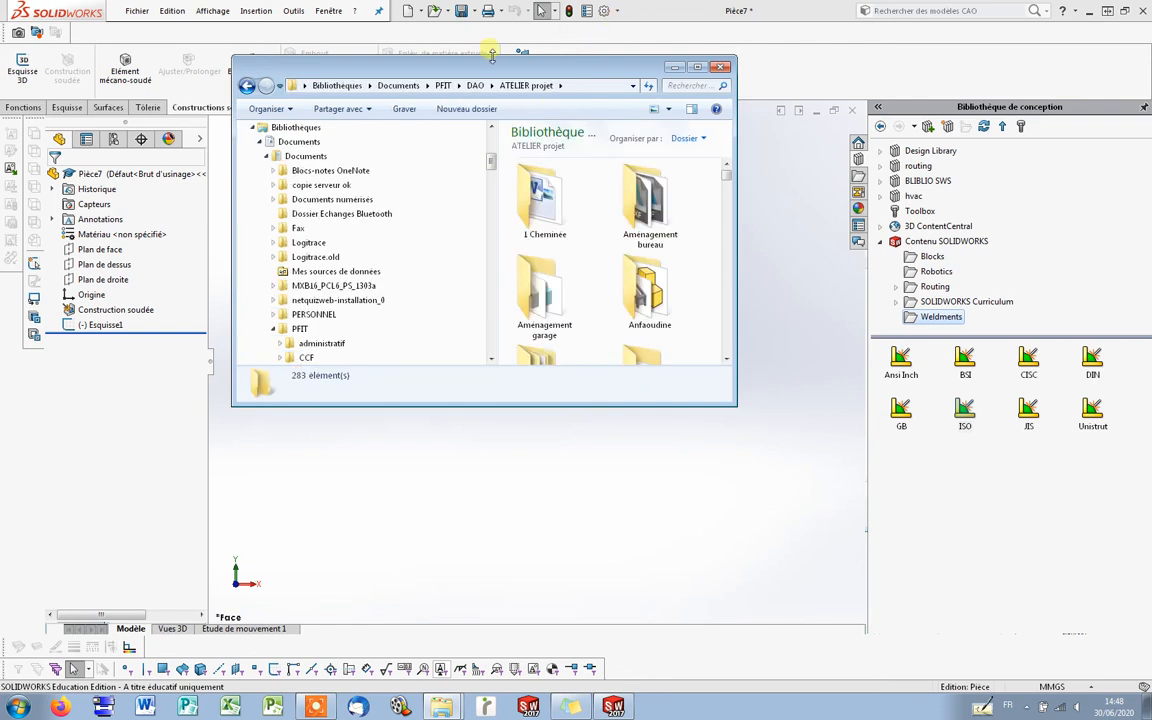
{"action": "left_click", "coordinate": [476, 86]}
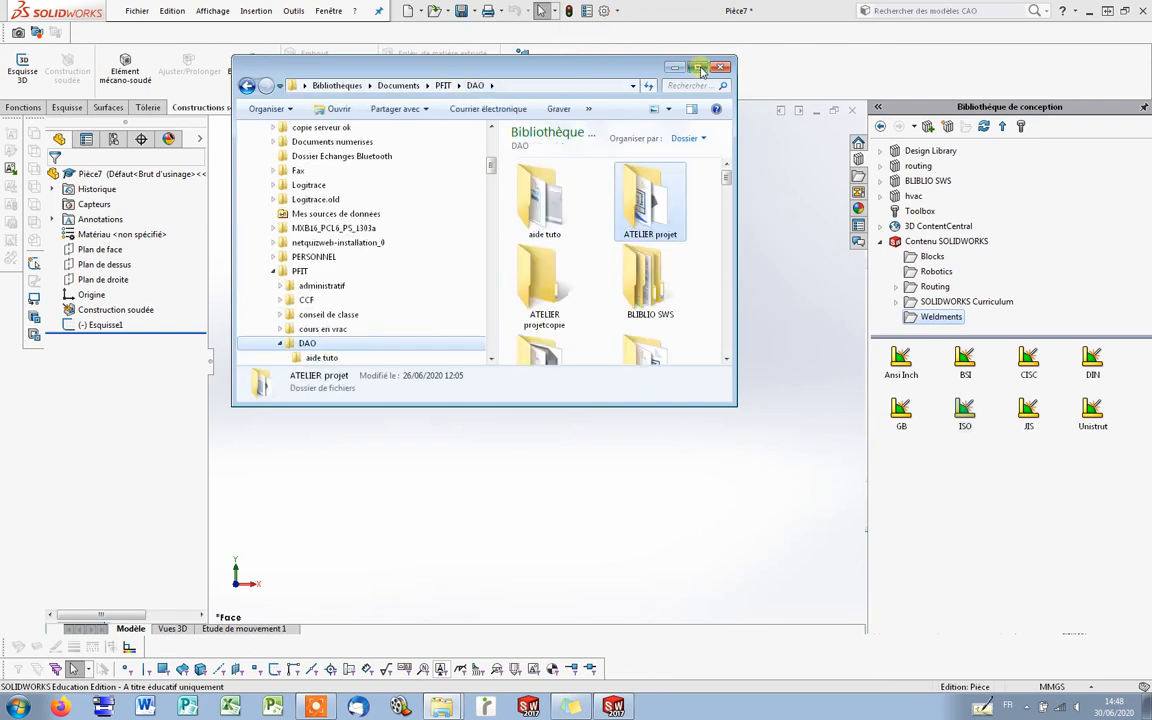
{"action": "left_click", "coordinate": [699, 67]}
{"action": "left_click", "coordinate": [521, 160]}
{"action": "double_click", "coordinate": [521, 160]}
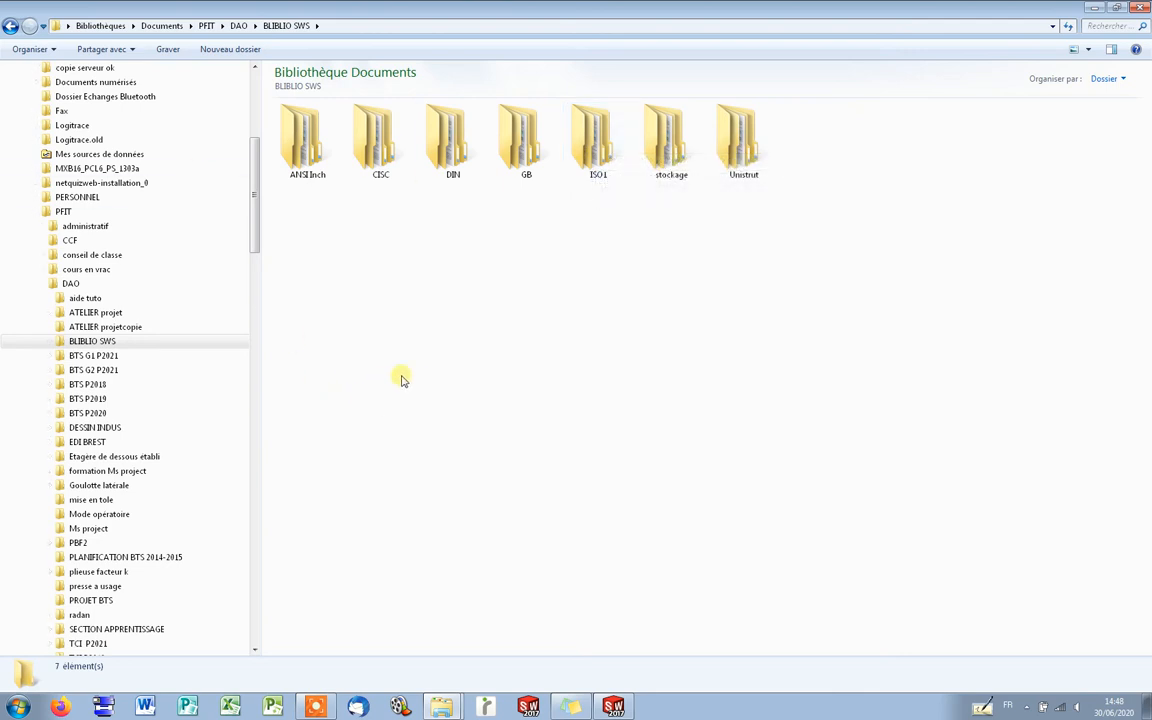
Examine the profile type folders inside the ISO1 folder and return to BLIBLIO SWS.
{"action": "left_click", "coordinate": [590, 158]}
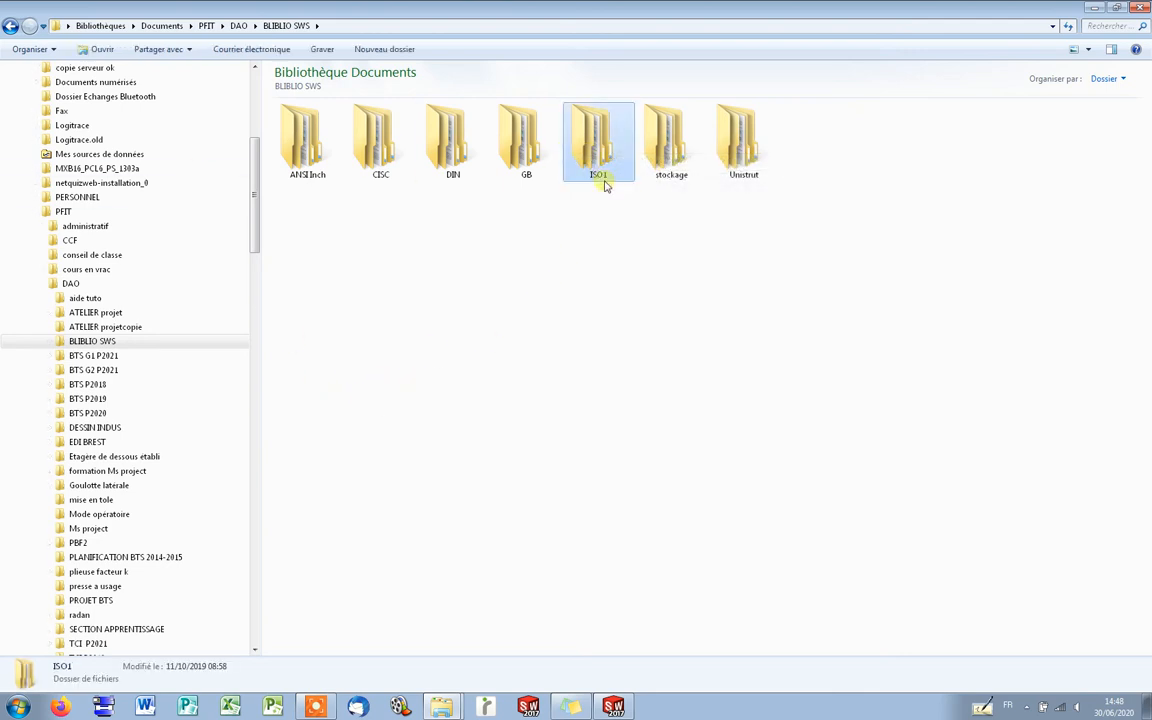
{"action": "double_click", "coordinate": [597, 150]}
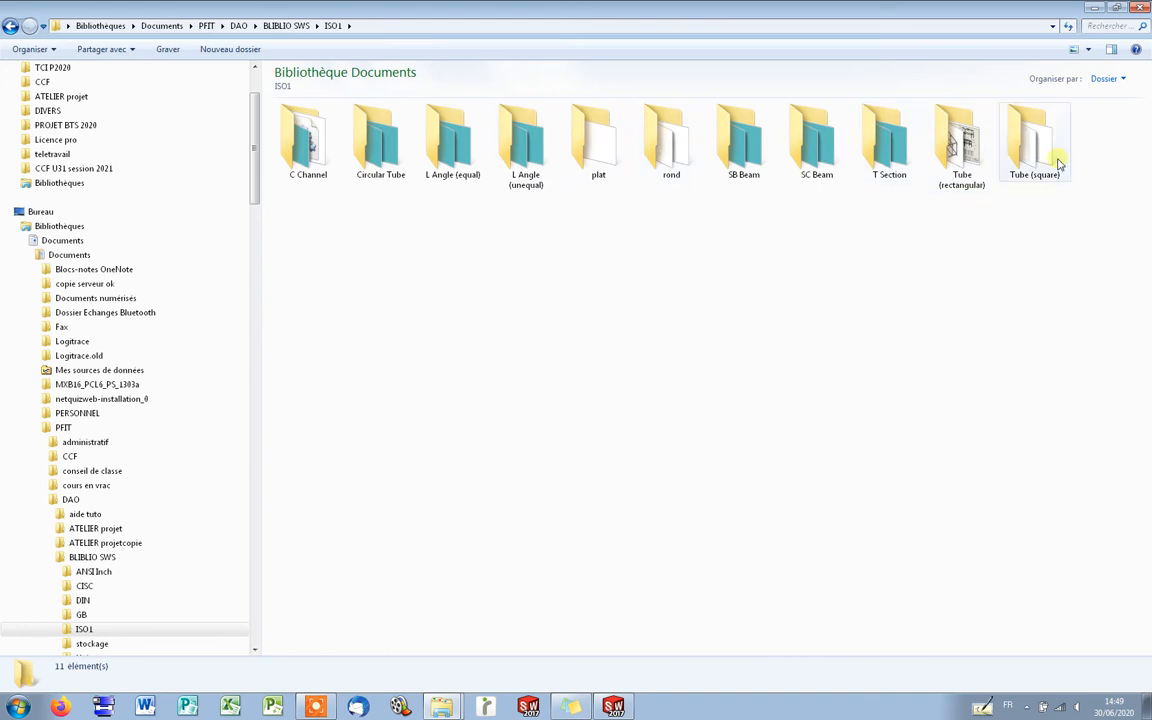
{"action": "left_click", "coordinate": [11, 27]}
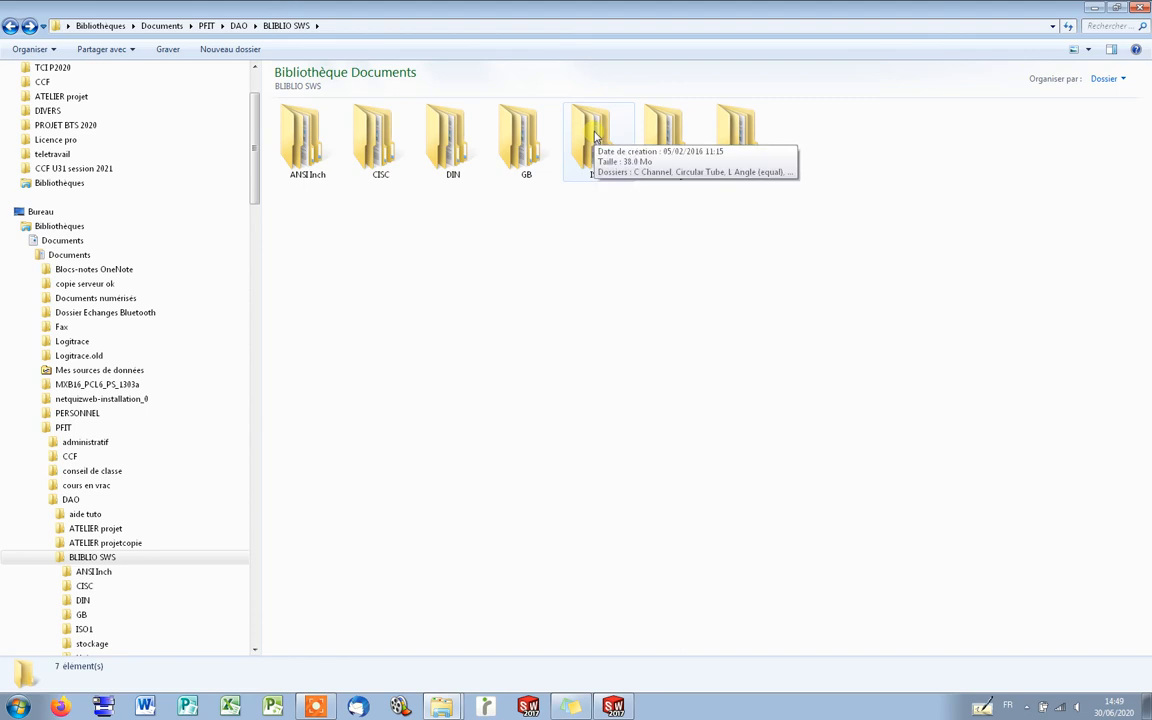
Return to SOLIDWORKS and show the file locations for weldment profiles (Profils de la construction soudée) in the system options.
{"action": "left_click", "coordinate": [613, 706]}
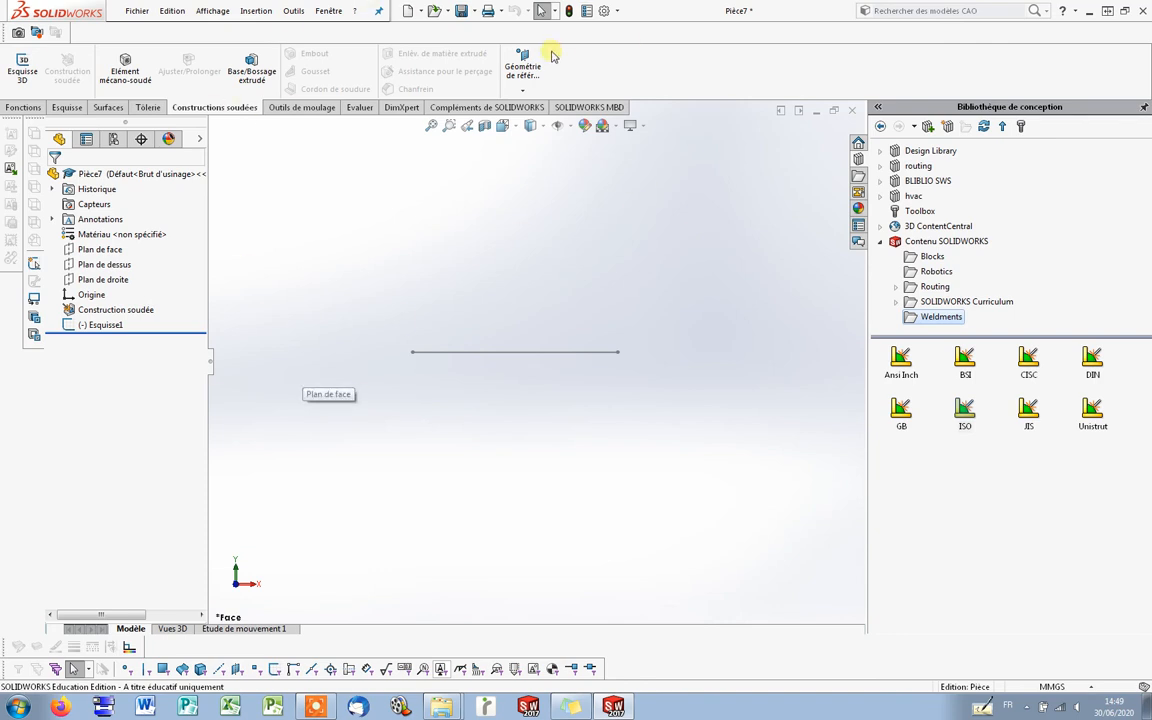
{"action": "left_click", "coordinate": [619, 12]}
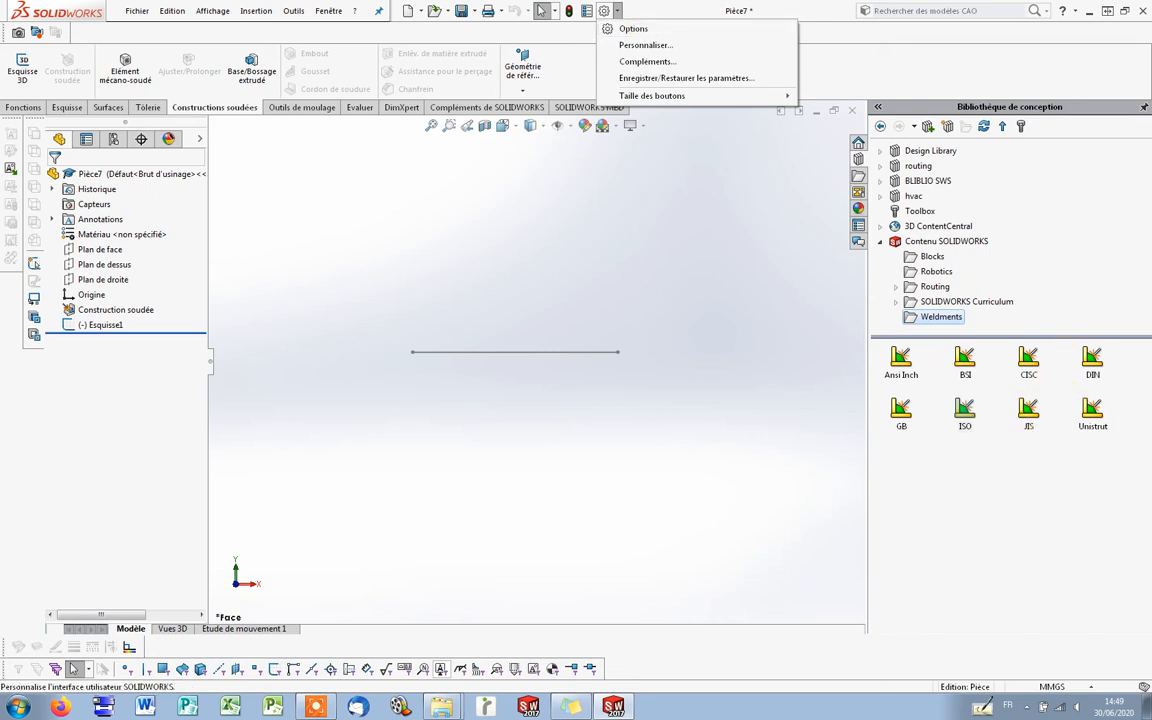
{"action": "left_click", "coordinate": [617, 12]}
{"action": "left_click", "coordinate": [619, 12]}
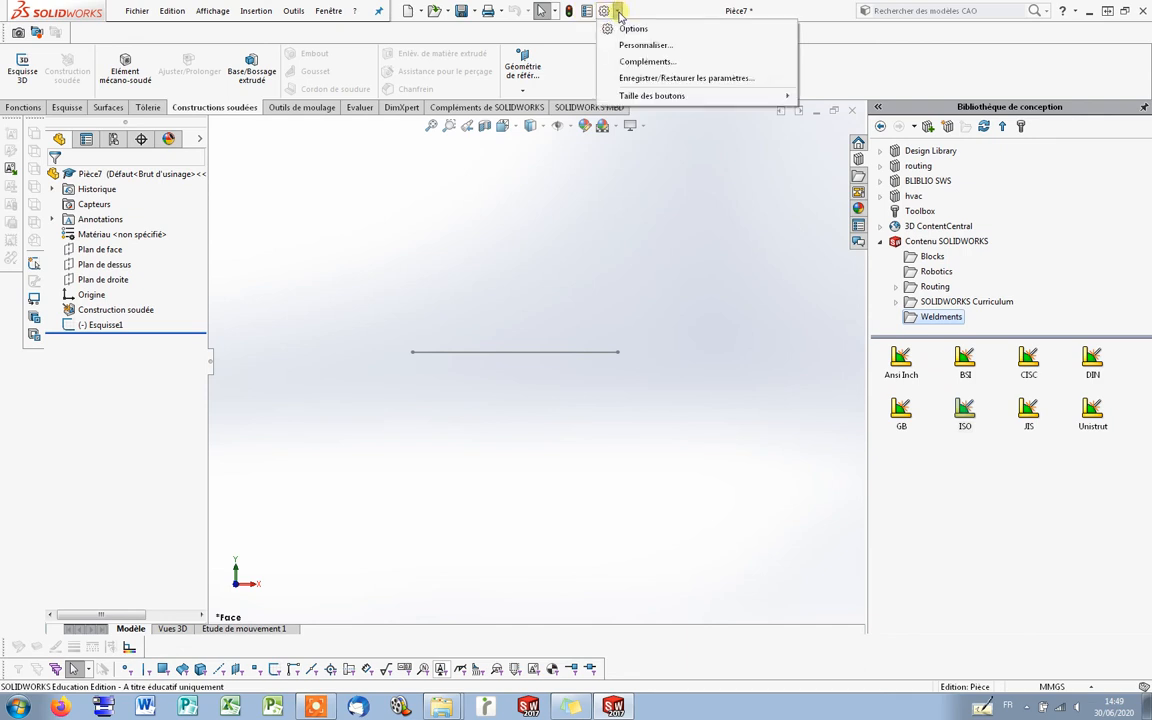
{"action": "left_click", "coordinate": [616, 29]}
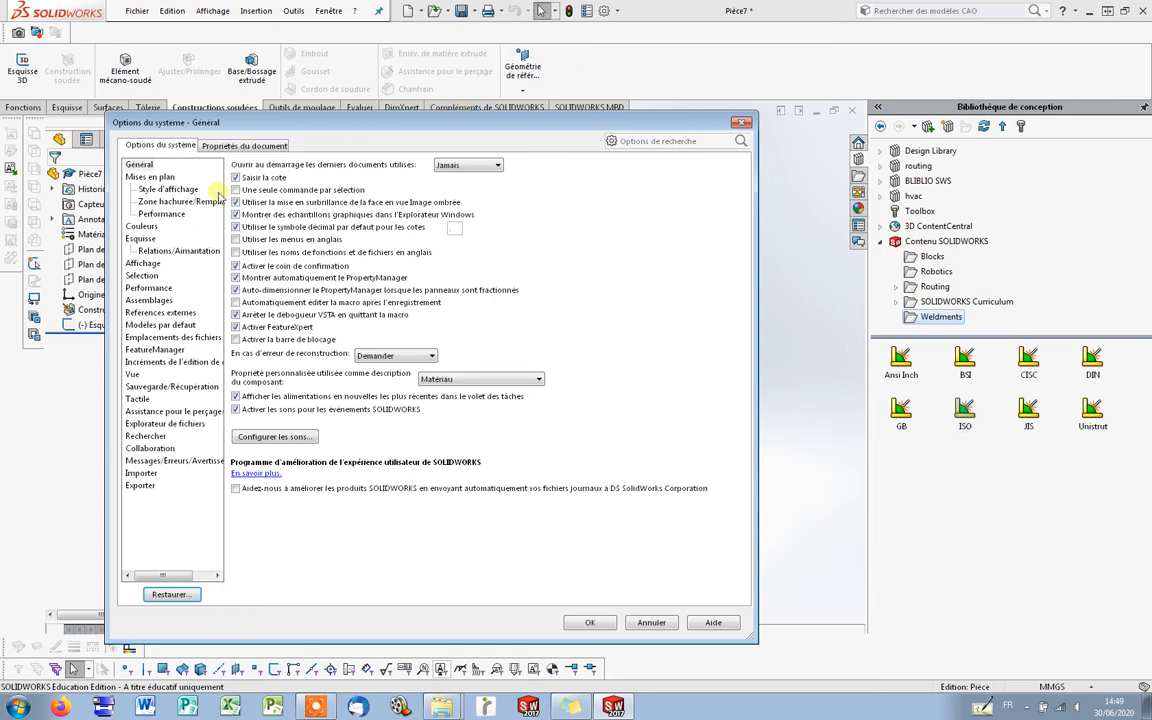
{"action": "left_click", "coordinate": [200, 338]}
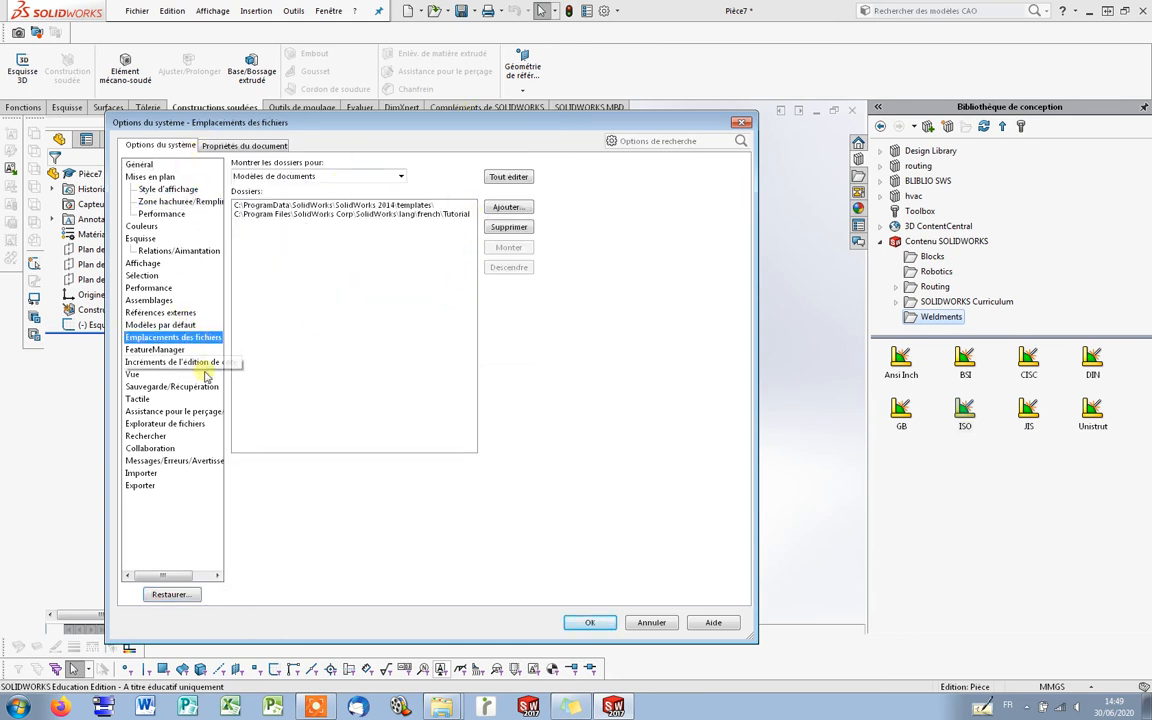
{"action": "left_click", "coordinate": [400, 176]}
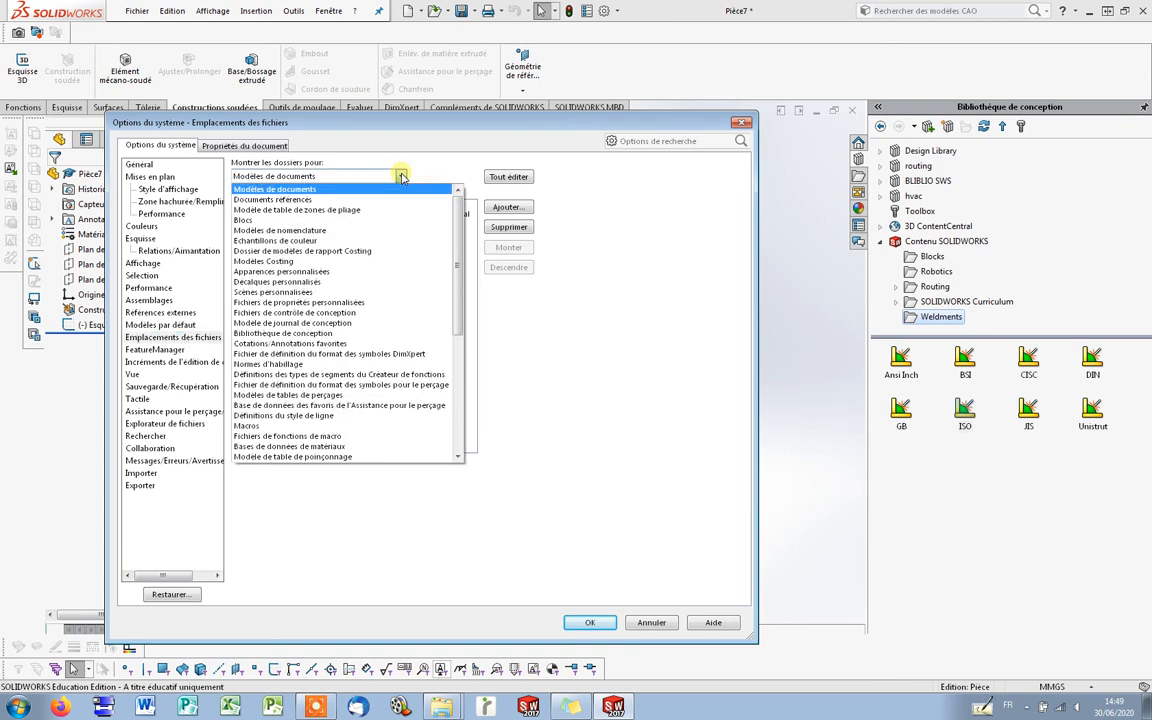
{"action": "left_click_drag", "start_coordinate": [456, 226], "coordinate": [455, 377]}
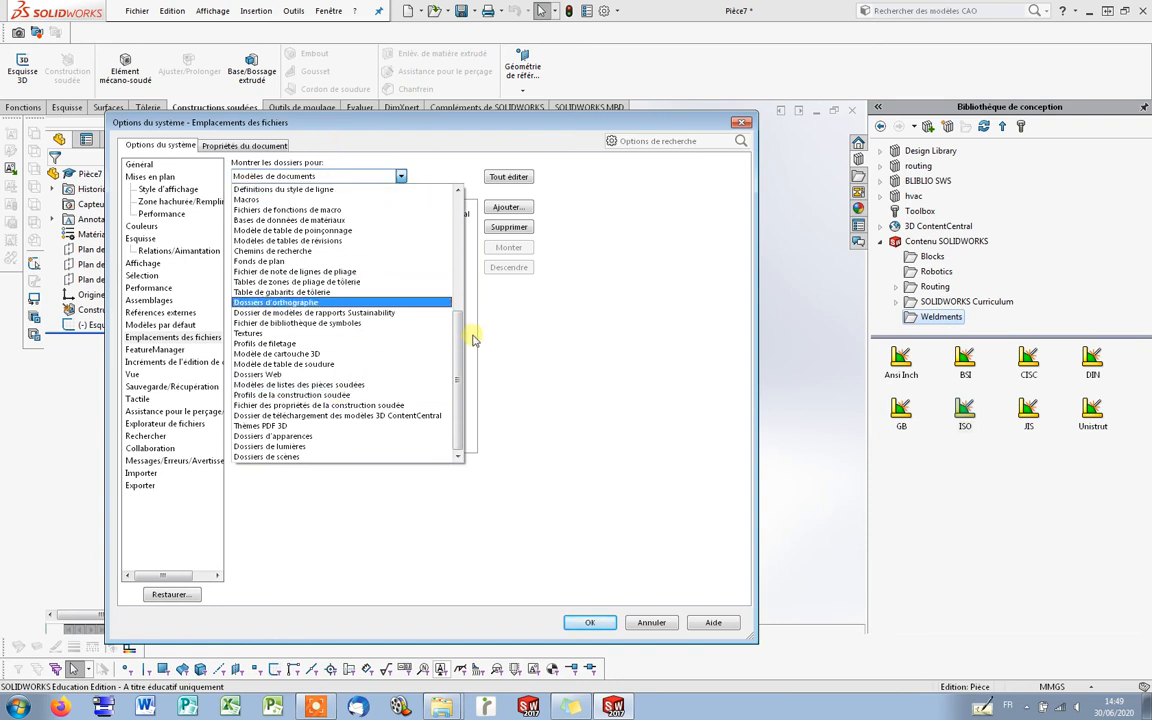
{"action": "left_click", "coordinate": [322, 396]}
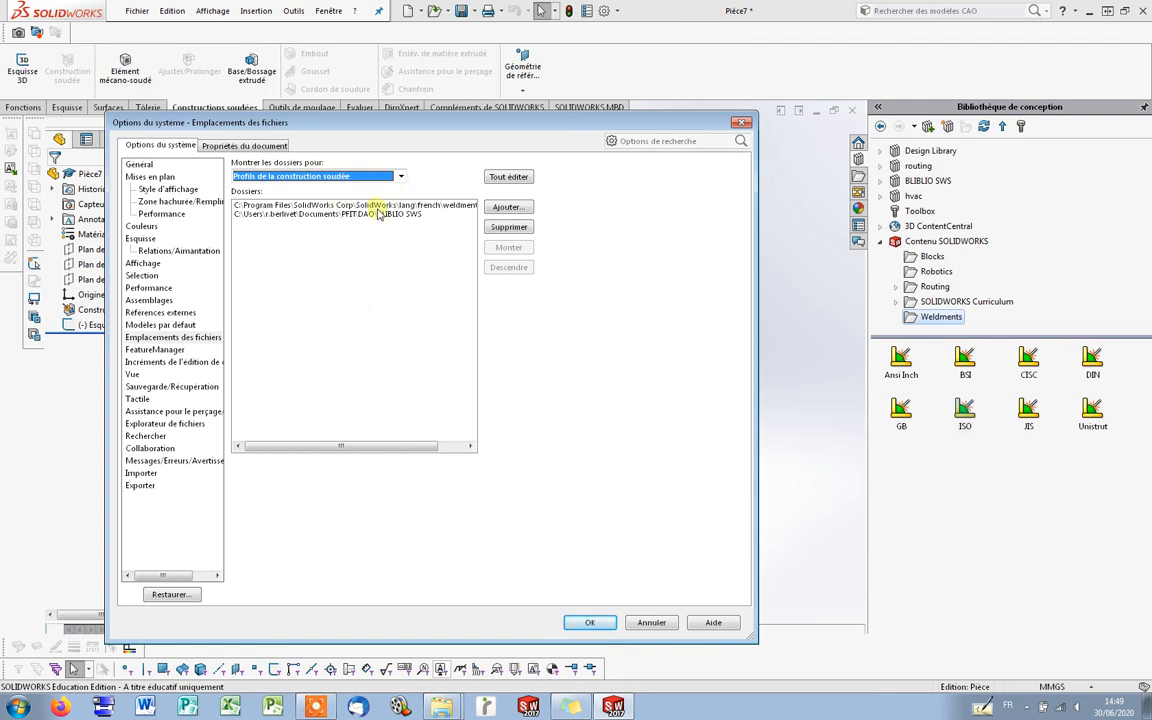
Add the BLIBLIO SWS folder inside DAO to the folder list for weldment profiles (Profils de la construction soudée).
{"action": "left_click", "coordinate": [508, 207]}
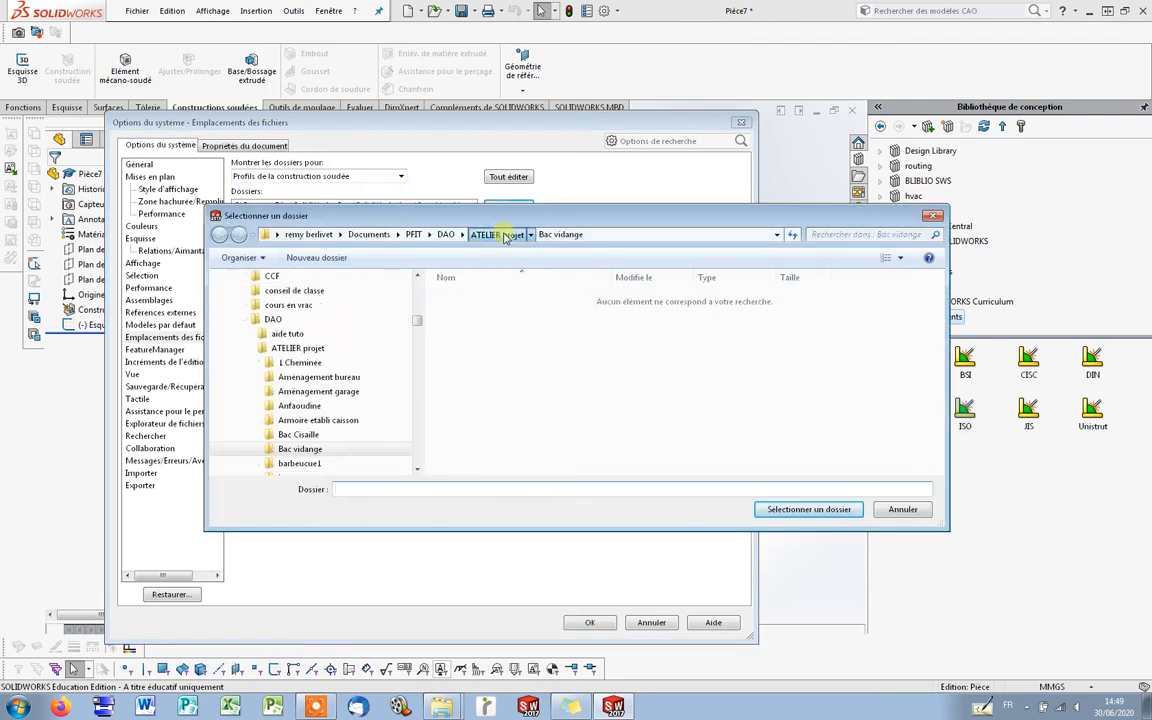
{"action": "left_click", "coordinate": [482, 234]}
{"action": "left_click", "coordinate": [446, 234]}
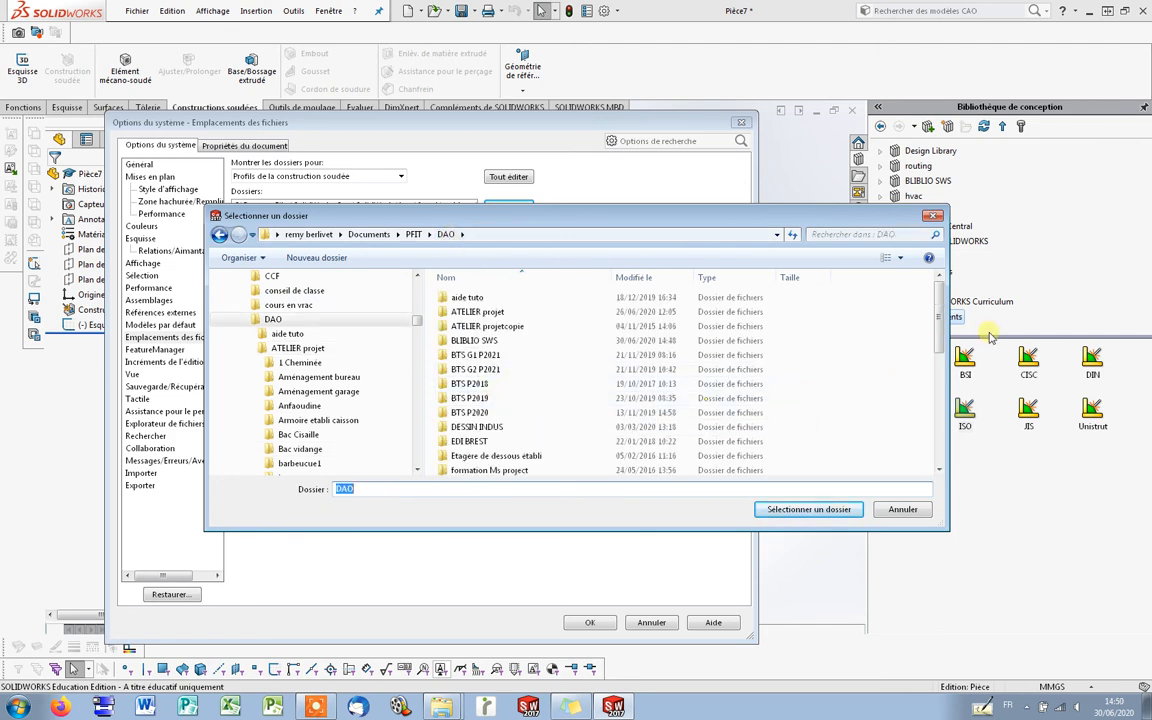
{"action": "mouse_move", "coordinate": [940, 323]}
{"action": "left_mouse_down"}
{"action": "mouse_move", "coordinate": [935, 361]}
{"action": "mouse_move", "coordinate": [948, 321]}
{"action": "left_mouse_up"}
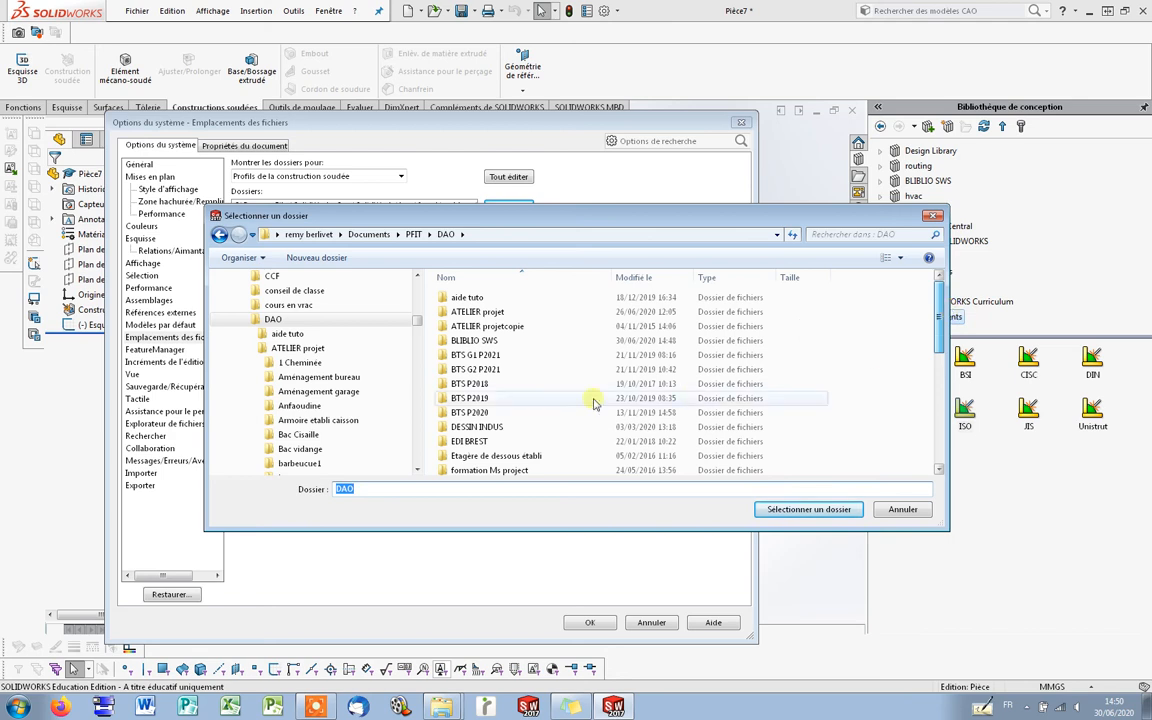
{"action": "double_click", "coordinate": [474, 340]}
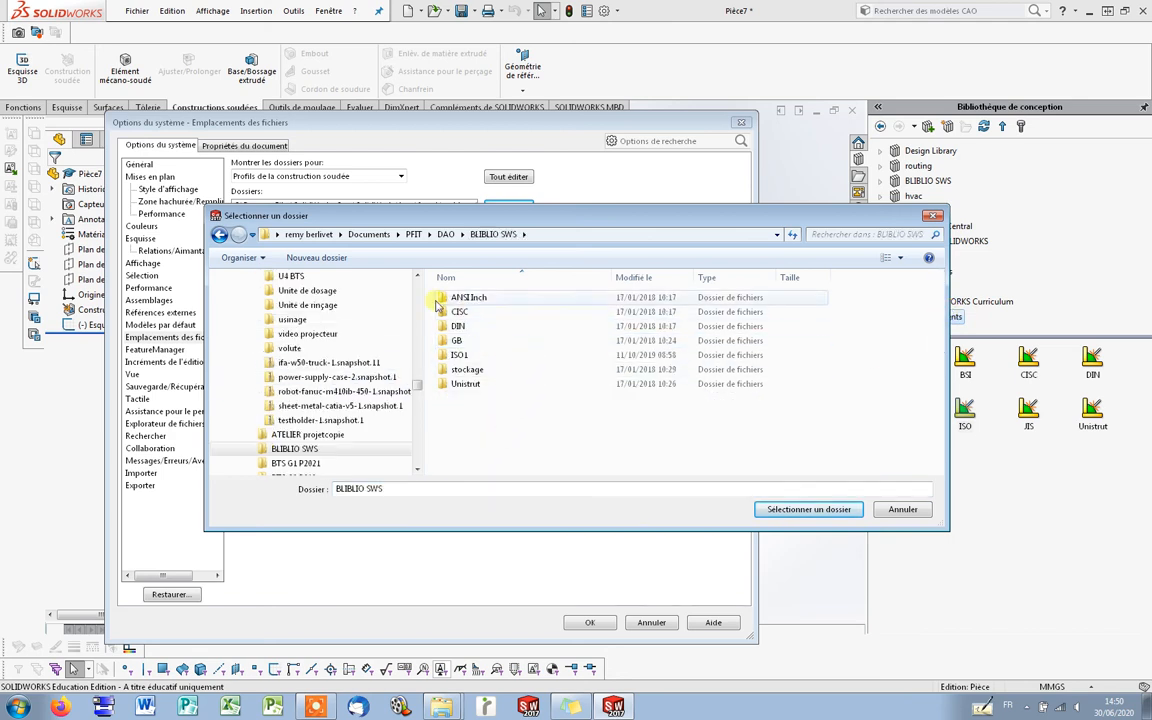
{"action": "left_click", "coordinate": [456, 355]}
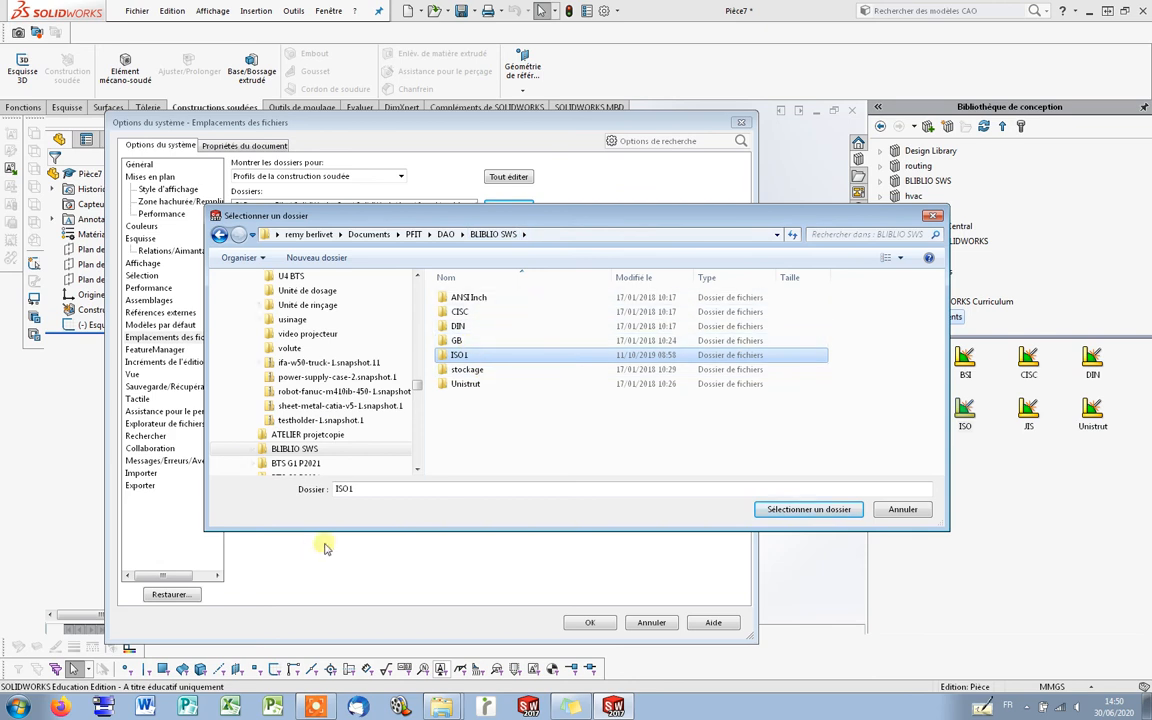
{"action": "left_click", "coordinate": [446, 234]}
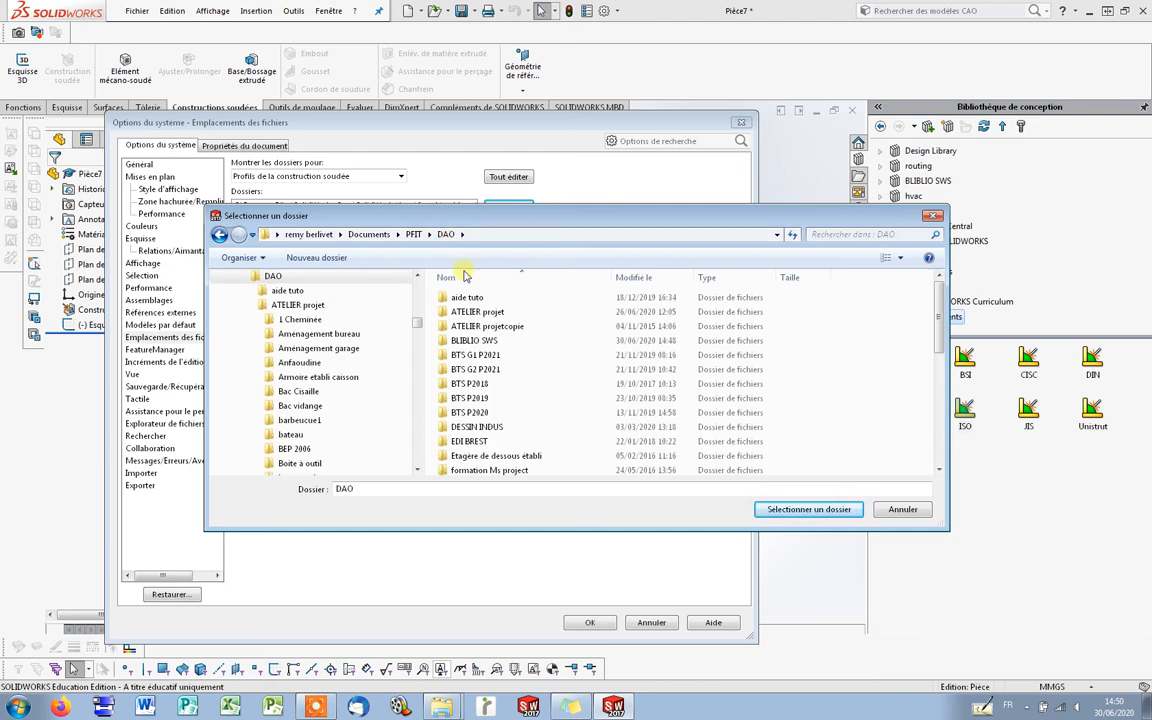
{"action": "left_click", "coordinate": [492, 342]}
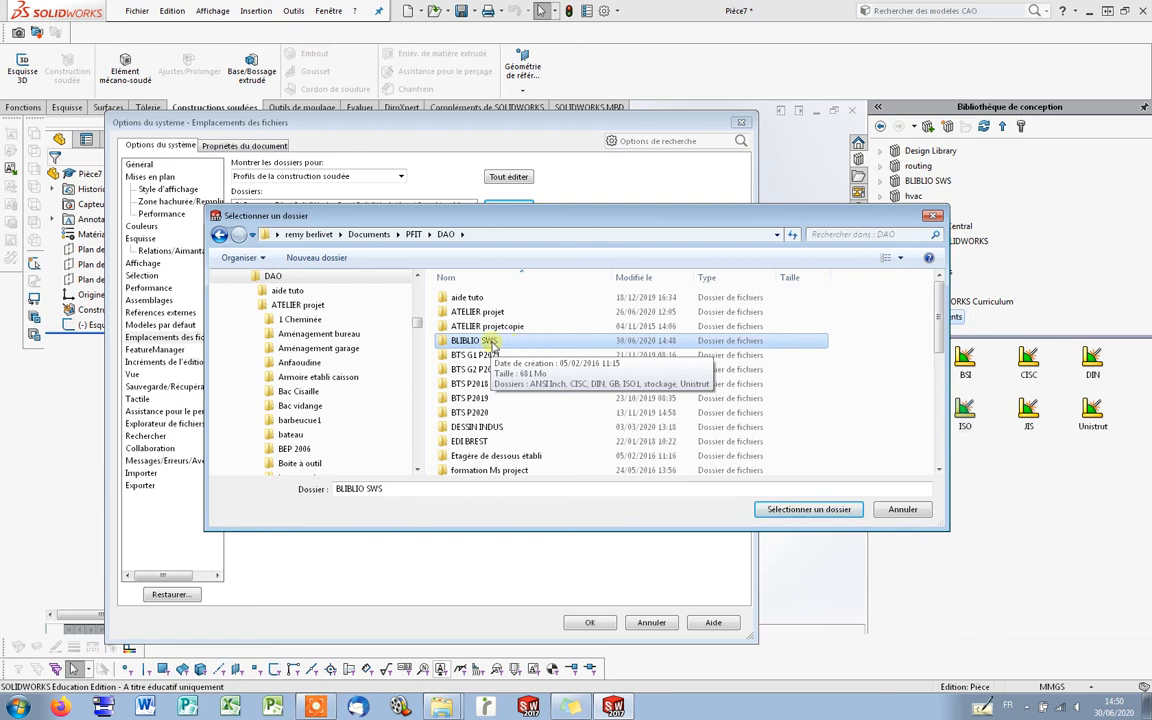
{"action": "left_click", "coordinate": [801, 511]}
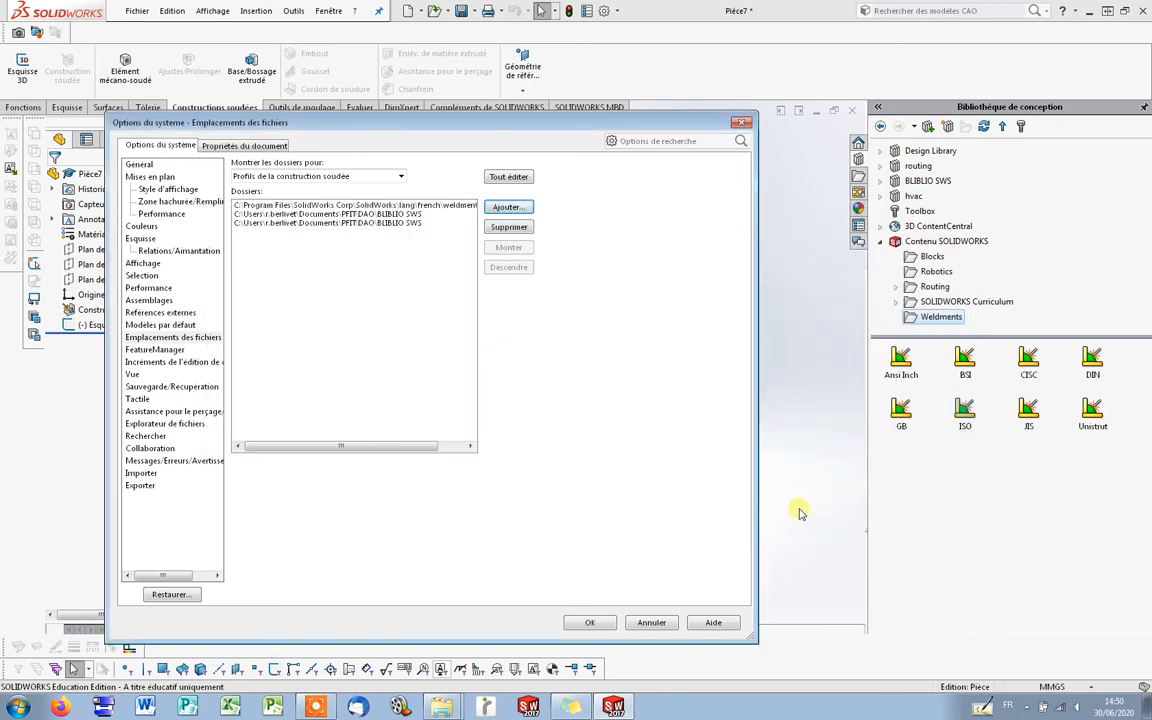
Remove the duplicate BLIBLIO SWS entry from the weldment profile folders and accept the system options.
{"action": "left_click", "coordinate": [355, 224]}
{"action": "left_click", "coordinate": [505, 227]}
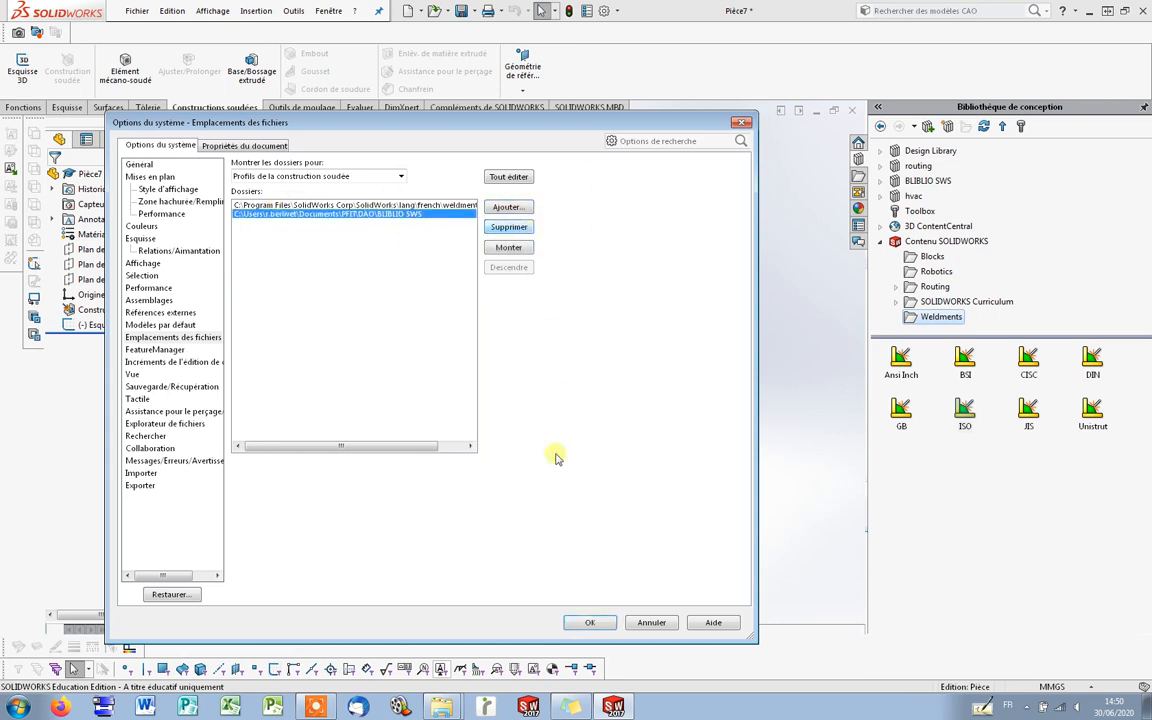
{"action": "left_click", "coordinate": [590, 622]}
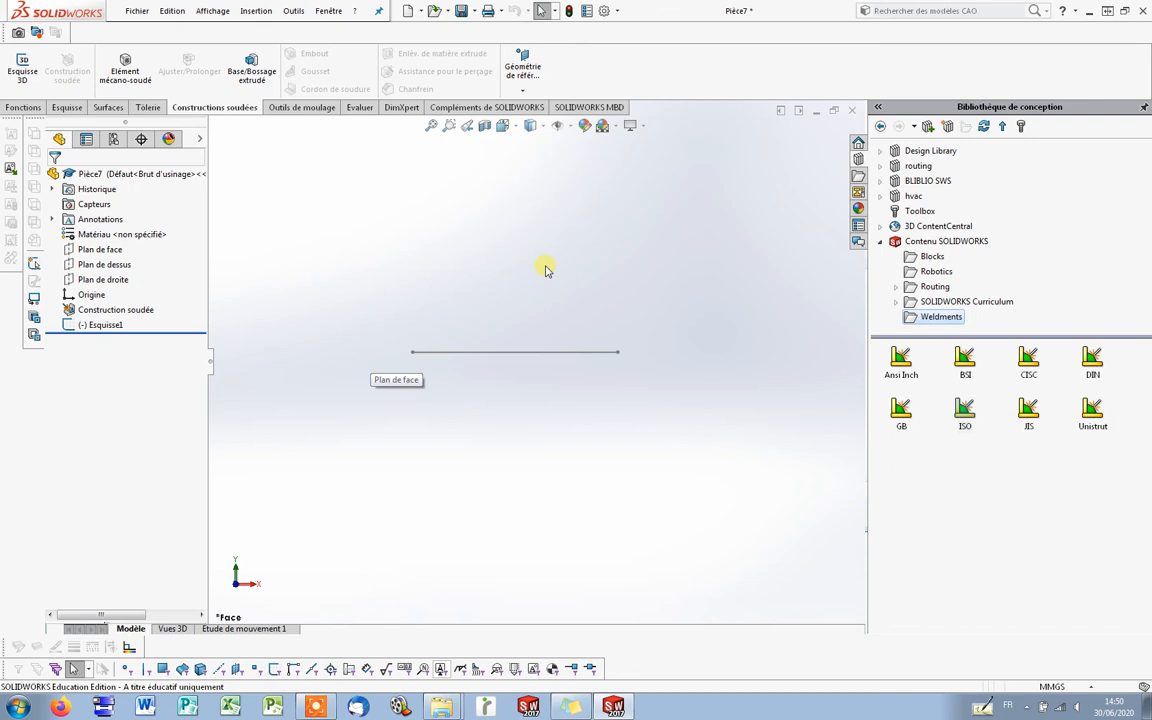
Start a structural member (Elément mécano-soudé) and set its standard to ISO1.
{"action": "left_click", "coordinate": [123, 68]}
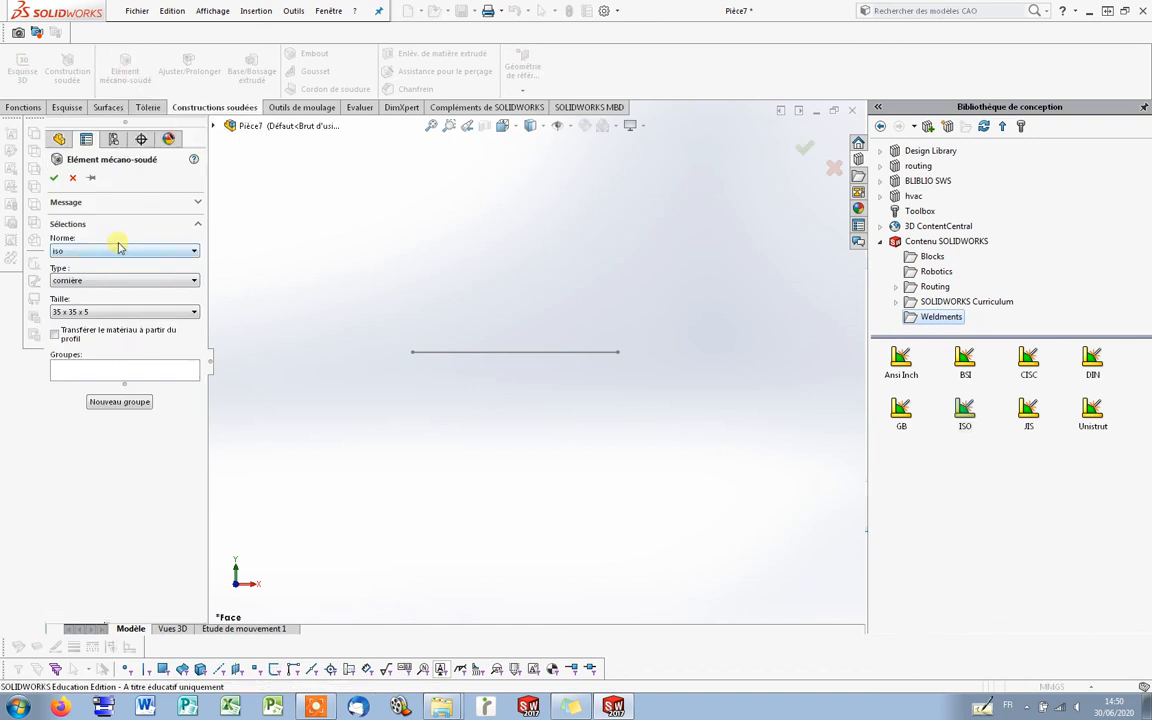
{"action": "left_click", "coordinate": [118, 249]}
{"action": "left_click", "coordinate": [116, 251]}
{"action": "left_click", "coordinate": [116, 252]}
{"action": "left_click", "coordinate": [114, 306]}
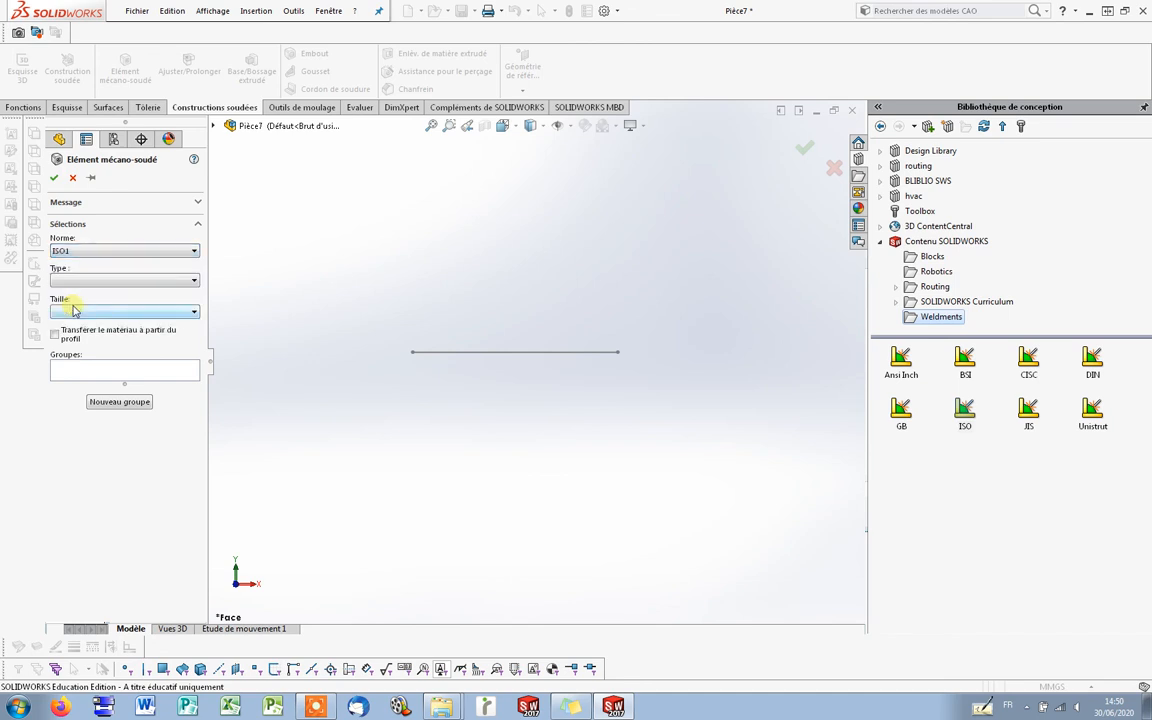
{"action": "left_click", "coordinate": [92, 250]}
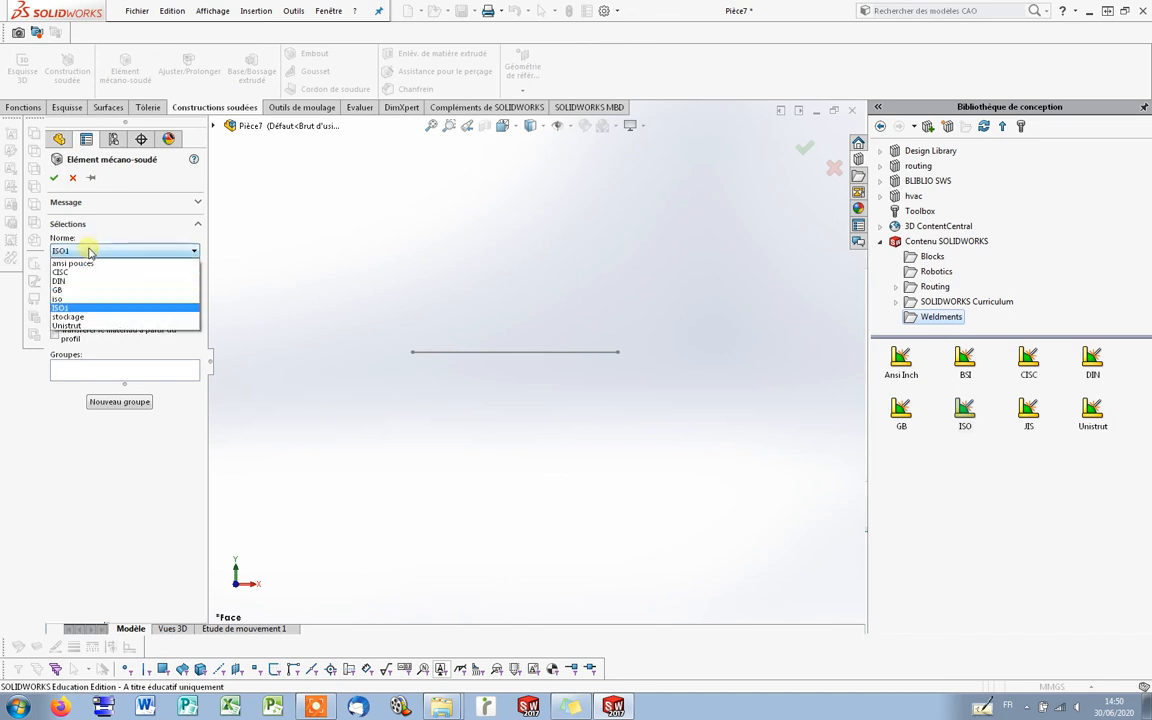
{"action": "left_click", "coordinate": [70, 309]}
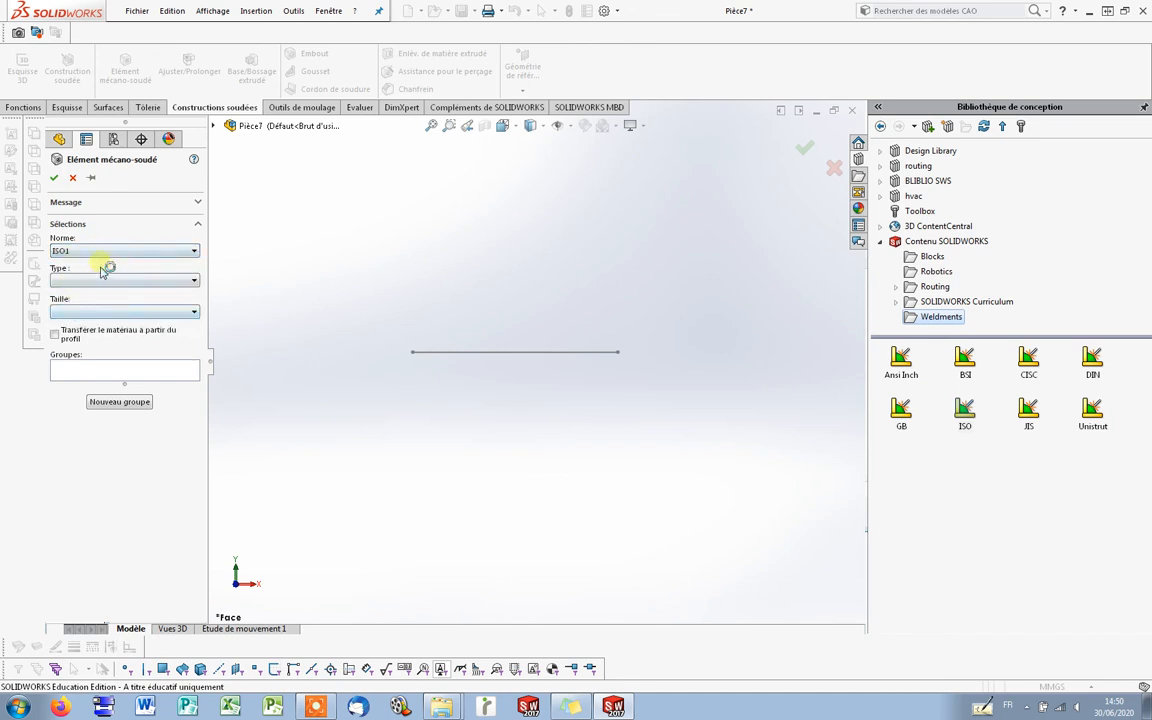
Set the structural member's profile type to Tube (rectangular) and its size to 120 x 60 x 5.0.
{"action": "left_click", "coordinate": [104, 280]}
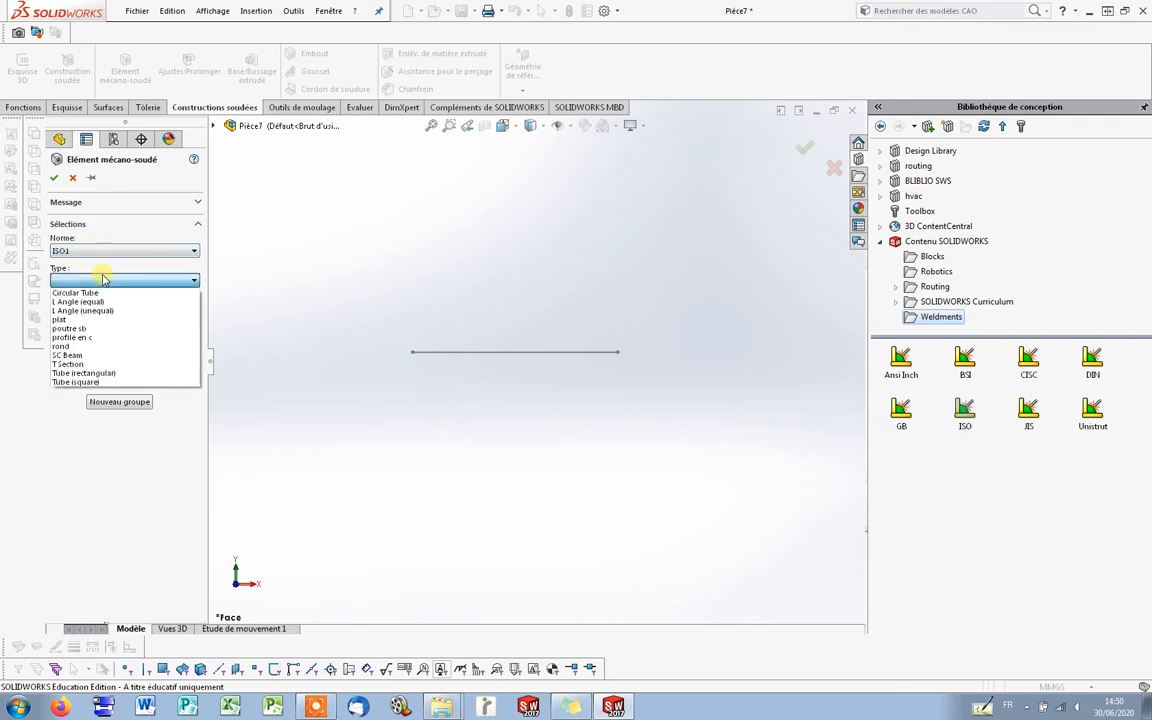
{"action": "left_click", "coordinate": [91, 373]}
{"action": "left_click", "coordinate": [155, 310]}
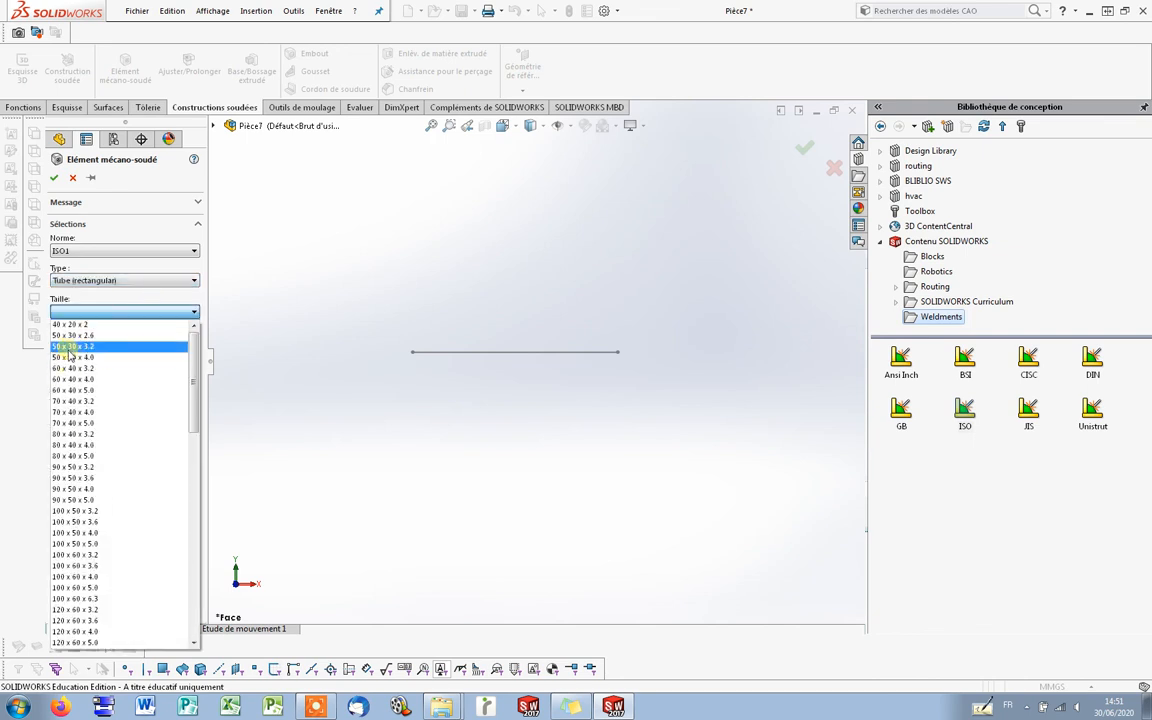
{"action": "scroll", "coordinate": [90, 380], "scroll_direction": "down", "scroll_amount": 6}
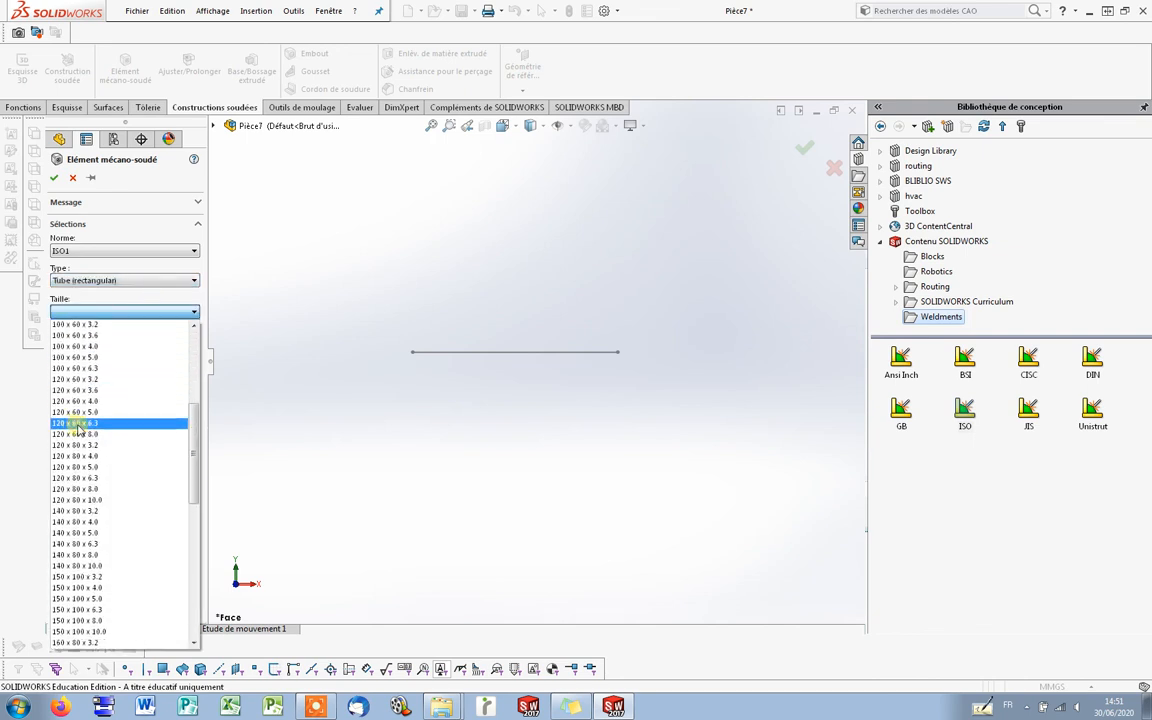
{"action": "left_click", "coordinate": [100, 405]}
Assign the horizontal sketch line as the structural member's path segment and create the rectangular tube.
{"action": "left_click", "coordinate": [478, 352]}
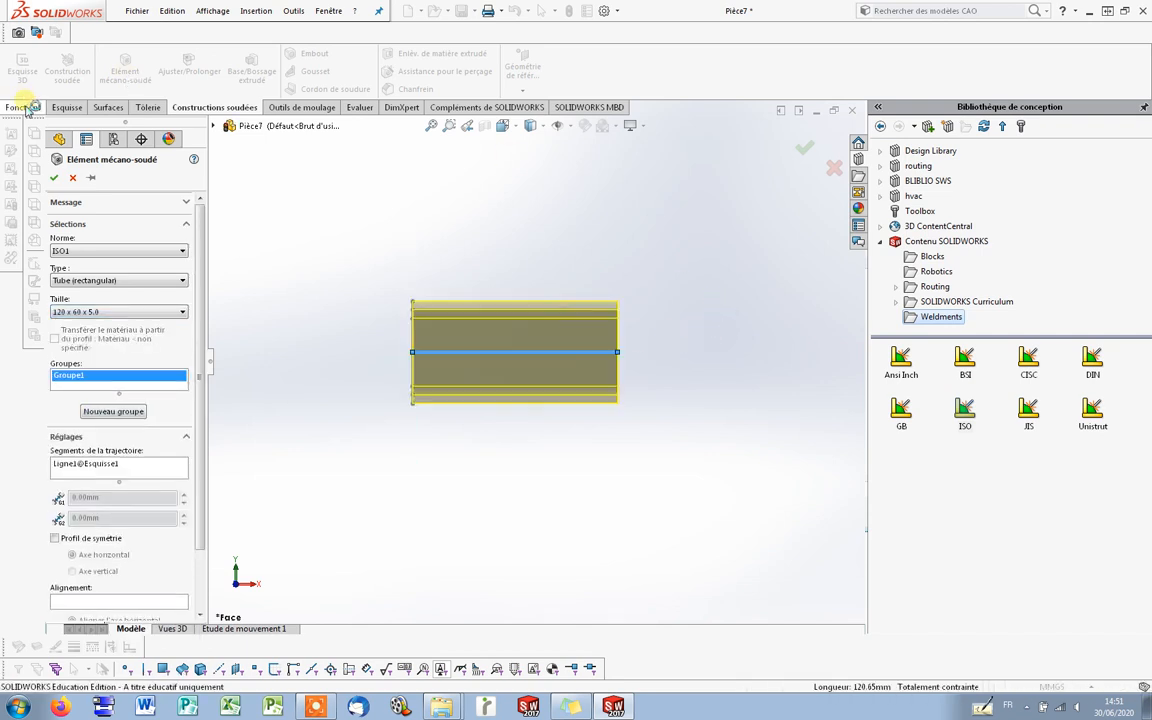
{"action": "middle_click_drag", "start_coordinate": [718, 322], "coordinate": [762, 392]}
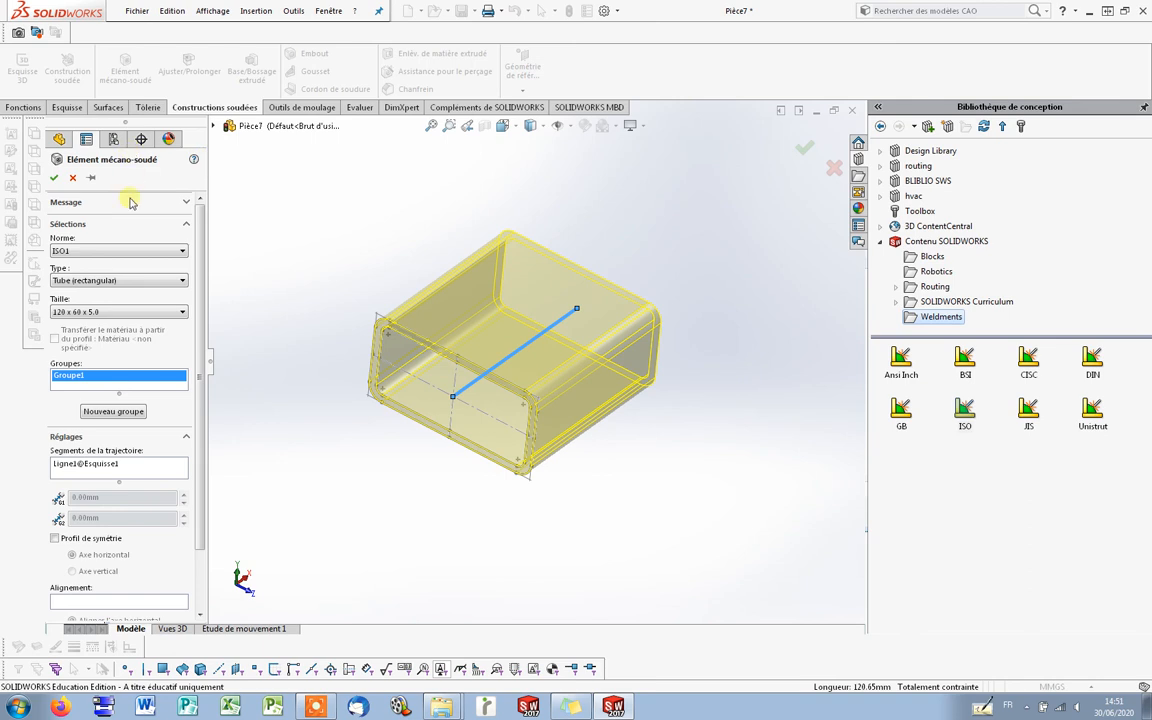
{"action": "left_click", "coordinate": [54, 176]}
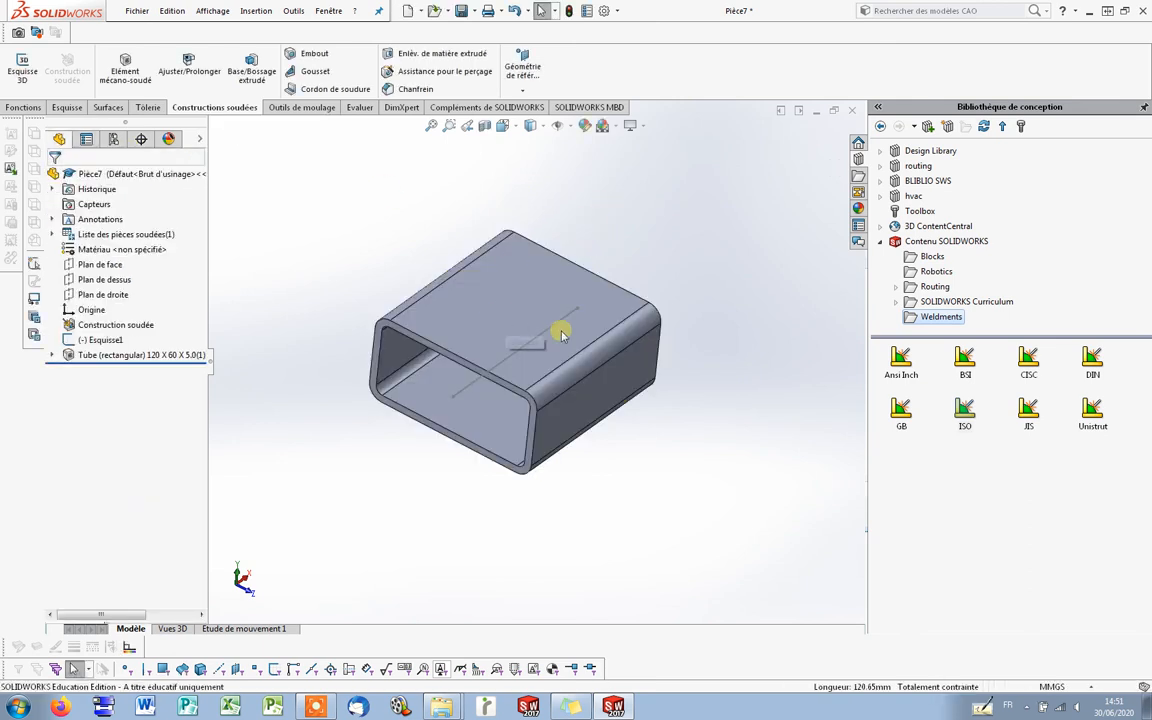